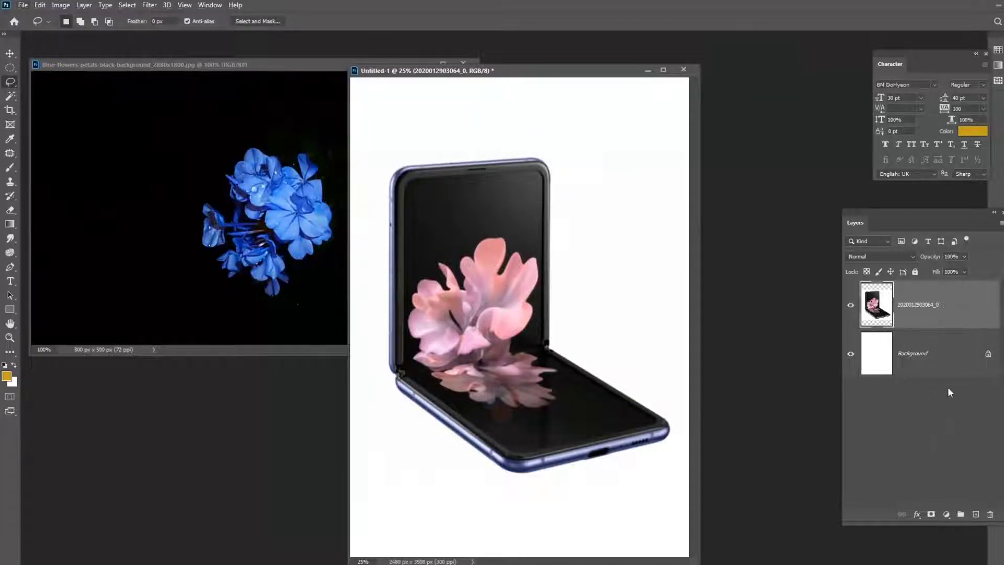
# Add a new layer above the phone image and outline the phone's upper screen with a lasso selection.
pyautogui.click(976, 515)
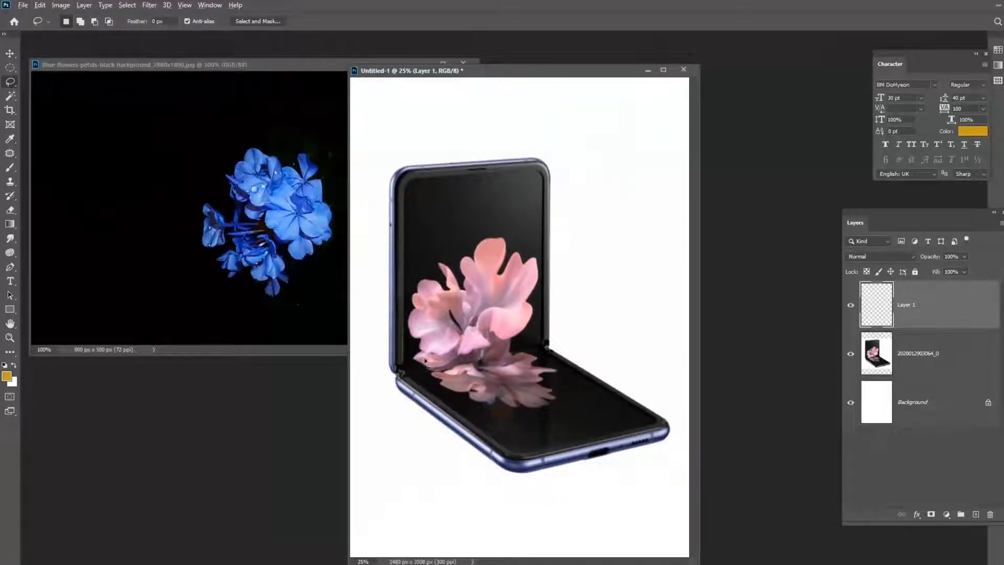
pyautogui.moveTo(404, 370)
pyautogui.mouseDown()
pyautogui.moveTo(408, 184)
pyautogui.moveTo(538, 177)
pyautogui.mouseUp()
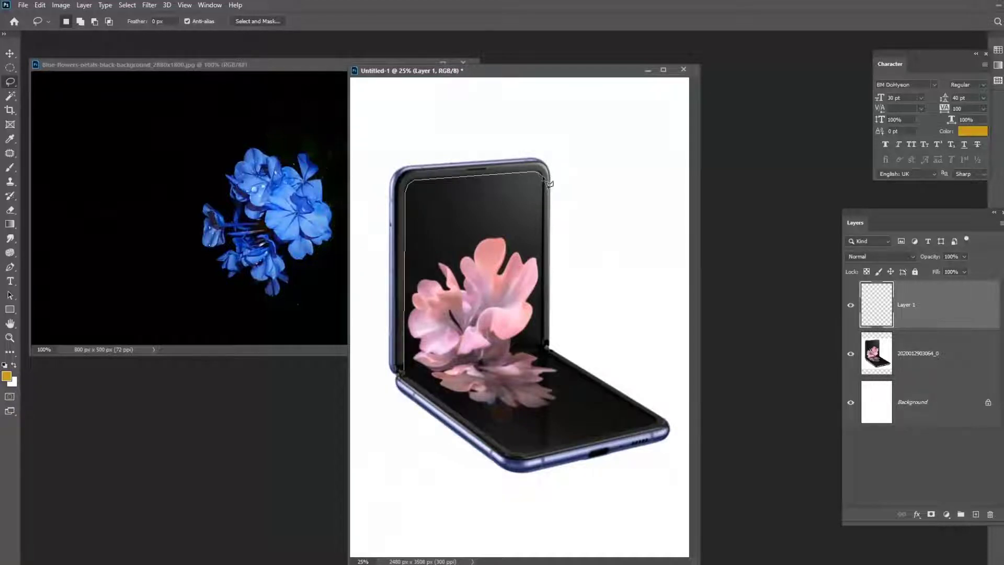
pyautogui.moveTo(549, 185)
pyautogui.mouseDown()
pyautogui.moveTo(544, 351)
pyautogui.moveTo(404, 369)
pyautogui.mouseUp()
# Set the foreground colour to the near-black #10110d.
pyautogui.press('b')
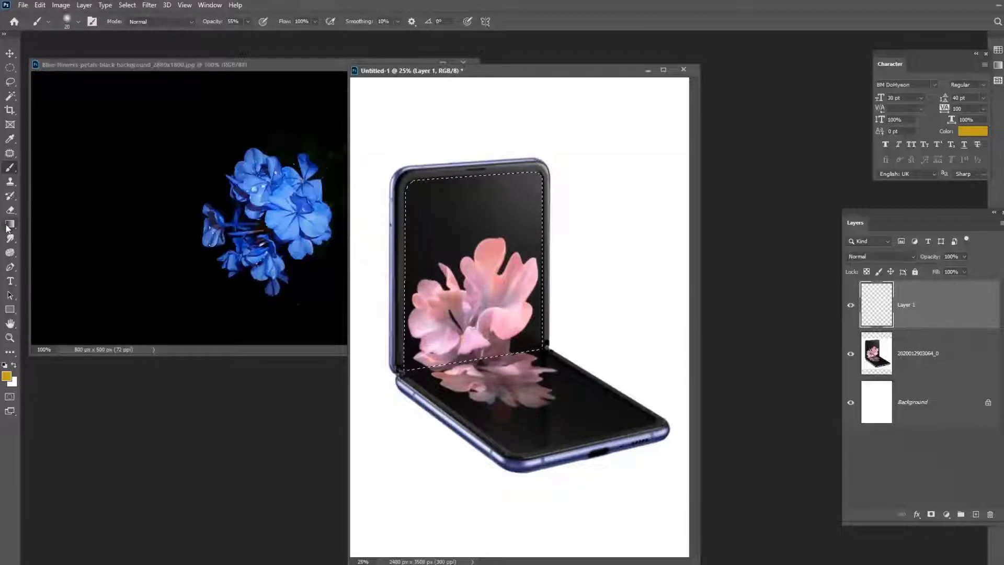
pyautogui.click(7, 378)
pyautogui.click(594, 265)
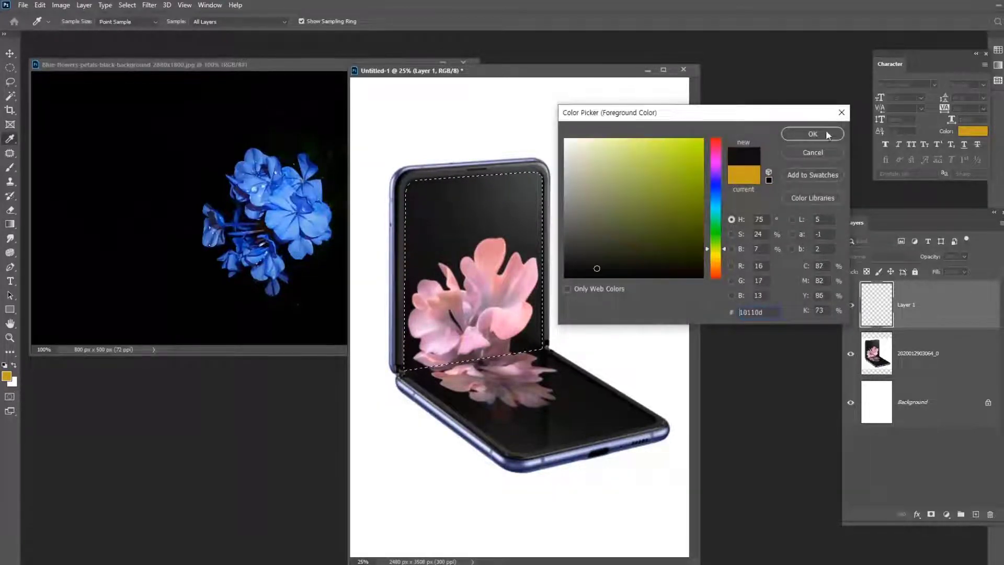
pyautogui.click(822, 132)
# Choose the black-to-white preset from the basic gradients as the Gradient tool's fill.
pyautogui.click(7, 224)
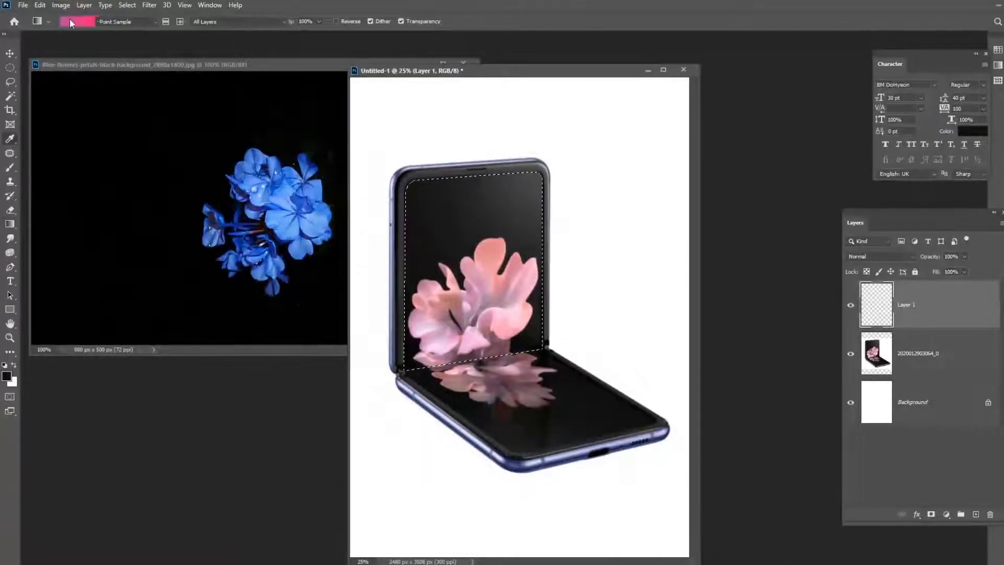
pyautogui.click(140, 40)
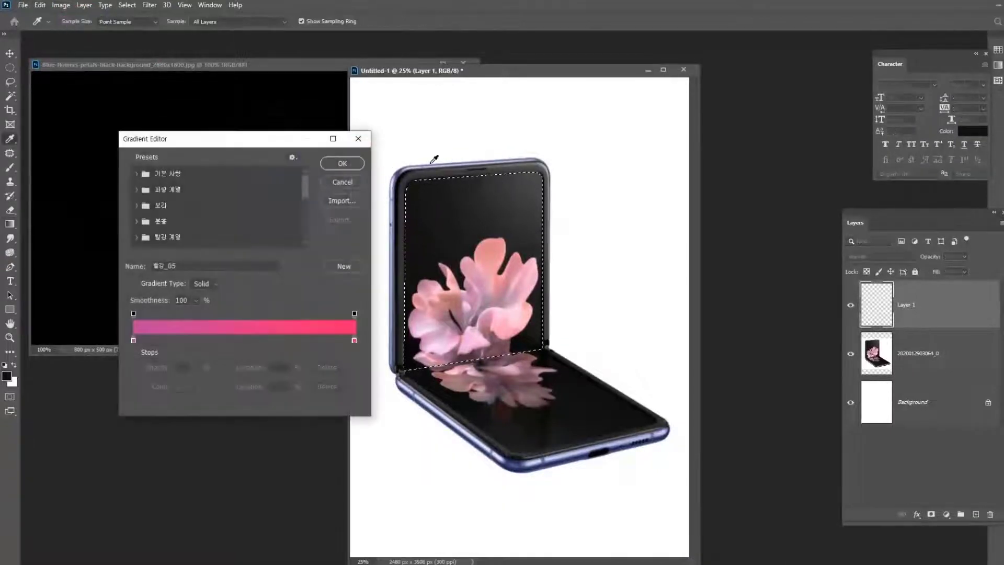
pyautogui.moveTo(291, 139); pyautogui.dragTo(365, 162)
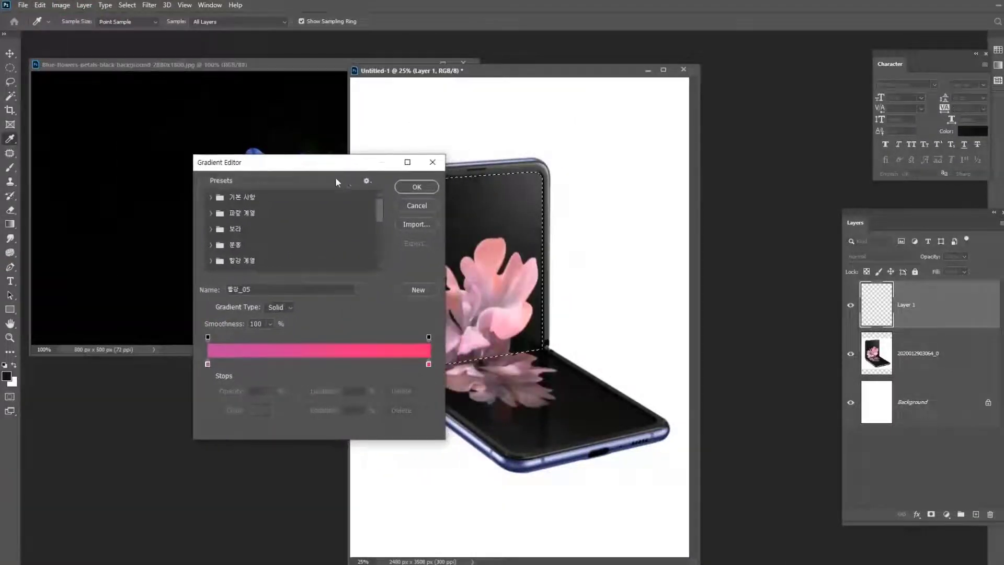
pyautogui.click(211, 198)
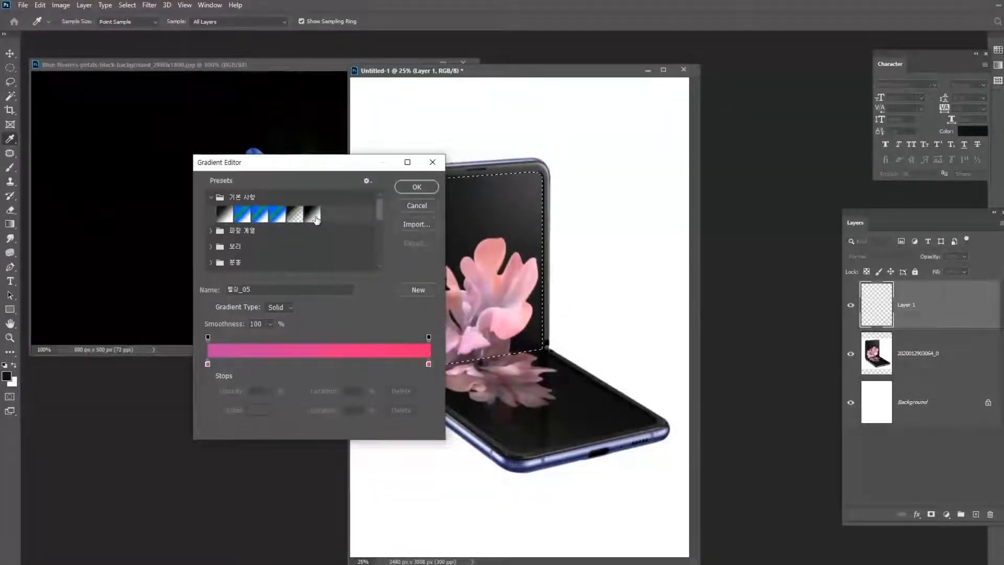
pyautogui.click(313, 215)
# Recolour the gradient's white end stop to #494949 sampled from the screen's upper-right corner, keep the other stop black (#030000), and accept the gradient.
pyautogui.moveTo(338, 166); pyautogui.dragTo(199, 124)
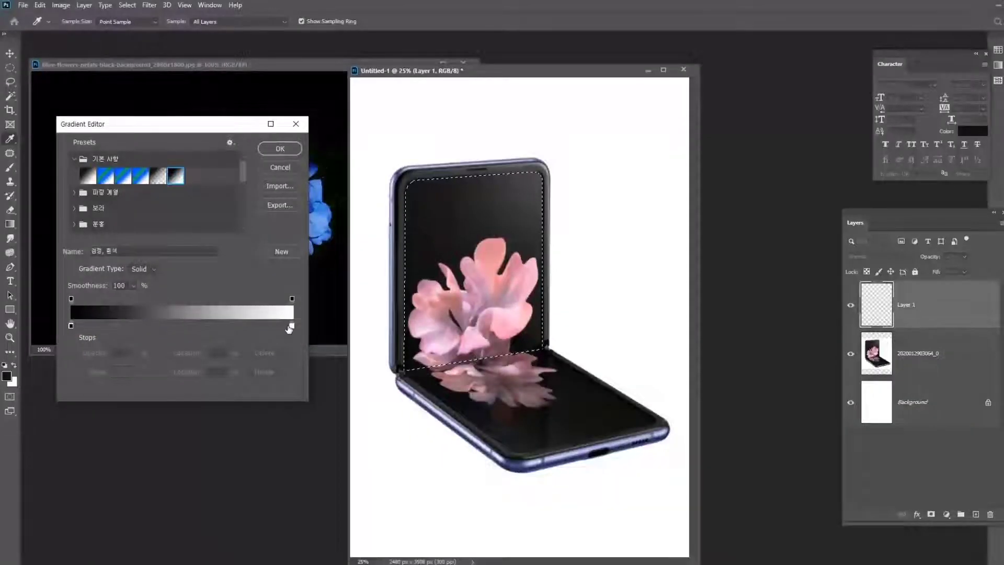
pyautogui.doubleClick(291, 326)
pyautogui.moveTo(678, 123); pyautogui.dragTo(699, 128)
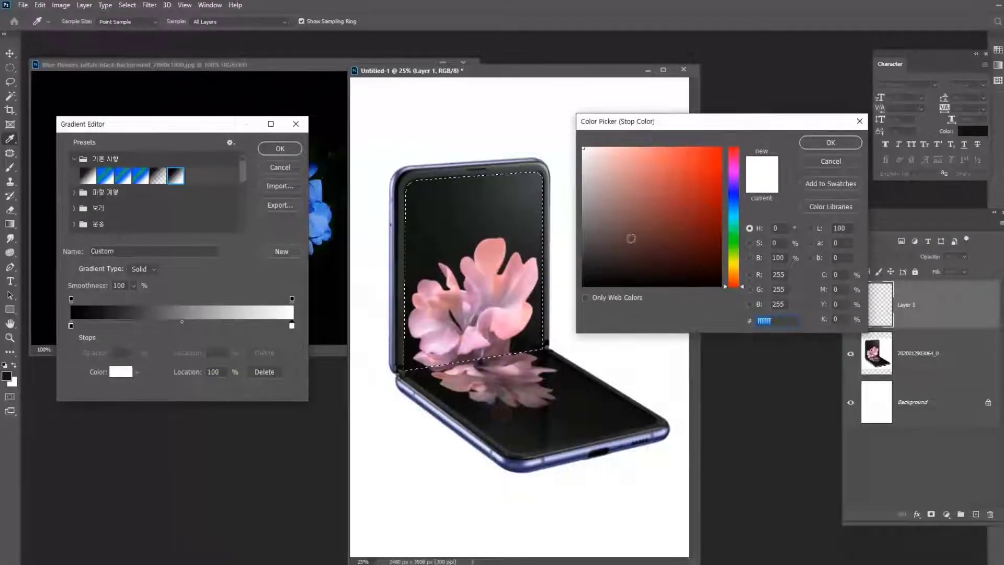
pyautogui.click(541, 175)
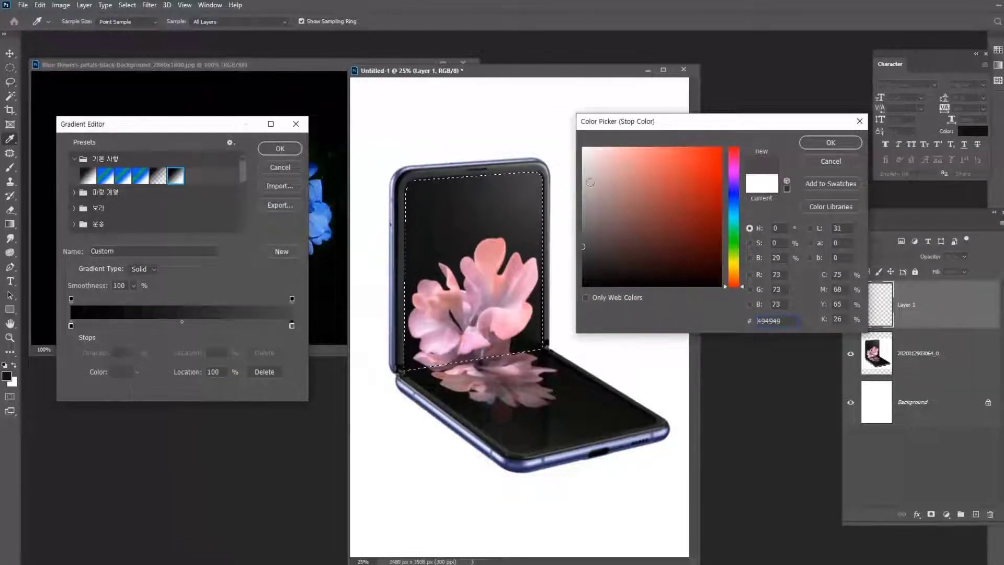
pyautogui.click(830, 143)
pyautogui.click(70, 325)
pyautogui.click(121, 372)
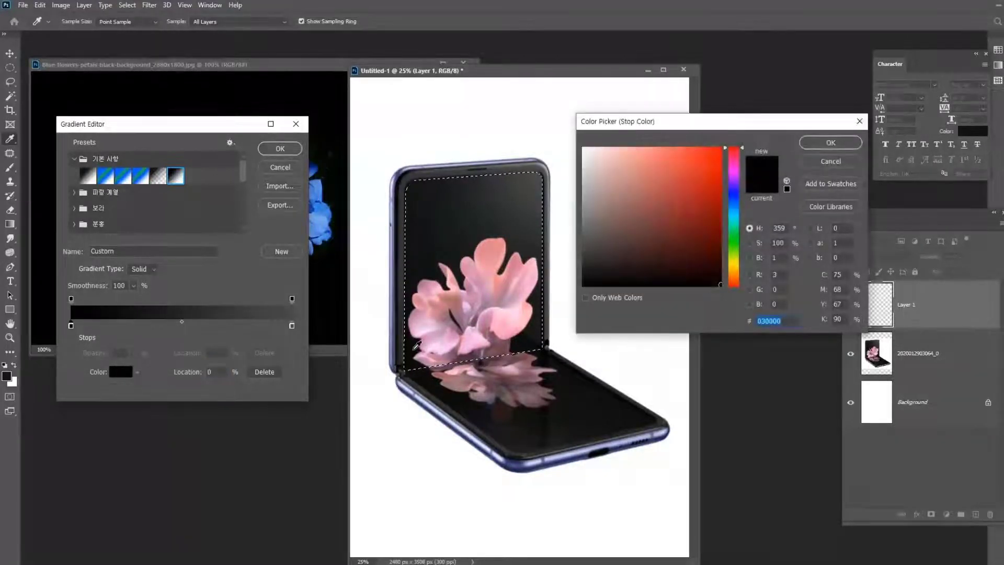
pyautogui.click(831, 142)
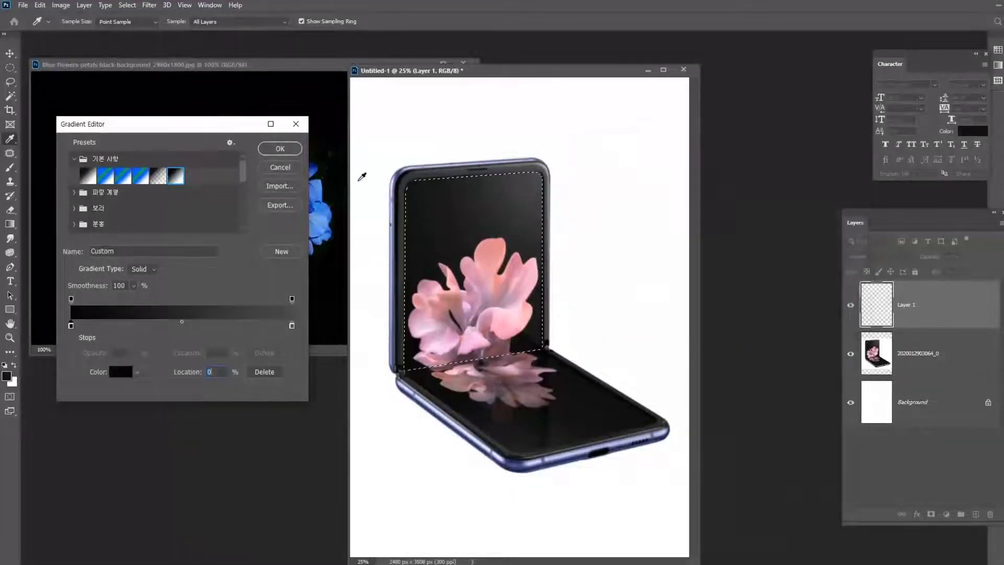
pyautogui.click(289, 152)
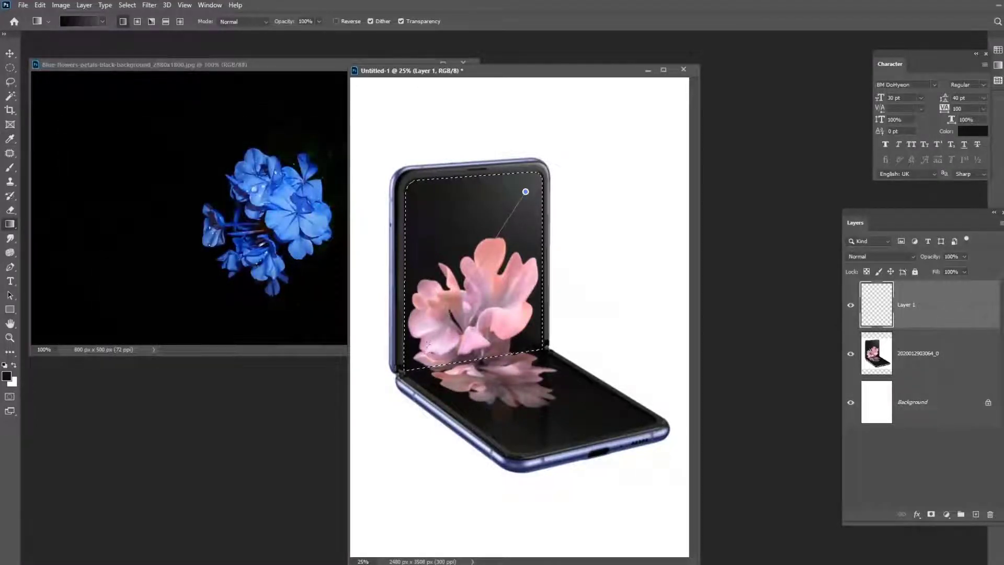
# Fill the upper screen selection with the gradient, black at the lower-left corner and grey at the upper-right, and deselect.
pyautogui.moveTo(428, 343); pyautogui.dragTo(428, 346)
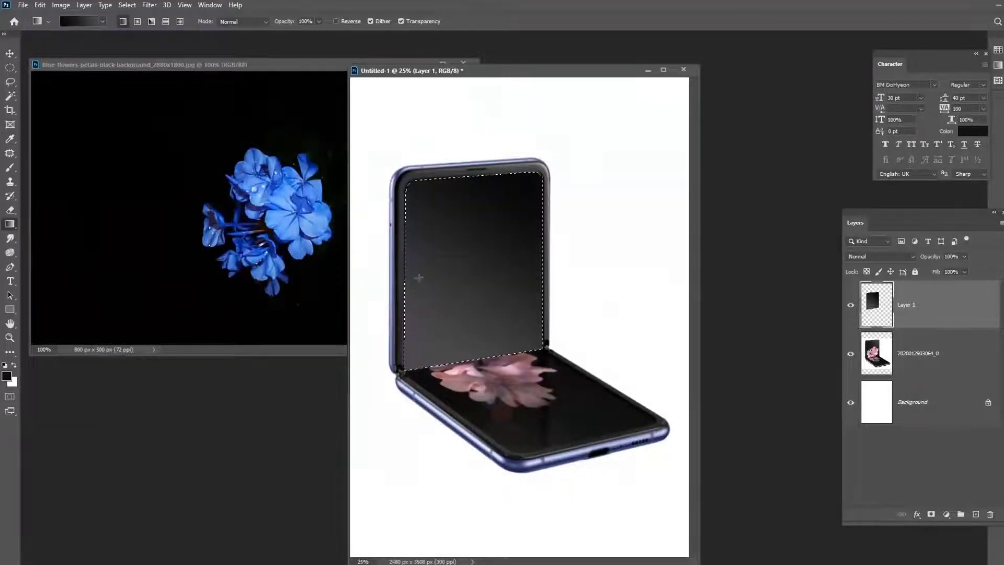
pyautogui.hotkey('ctrl', 'z')
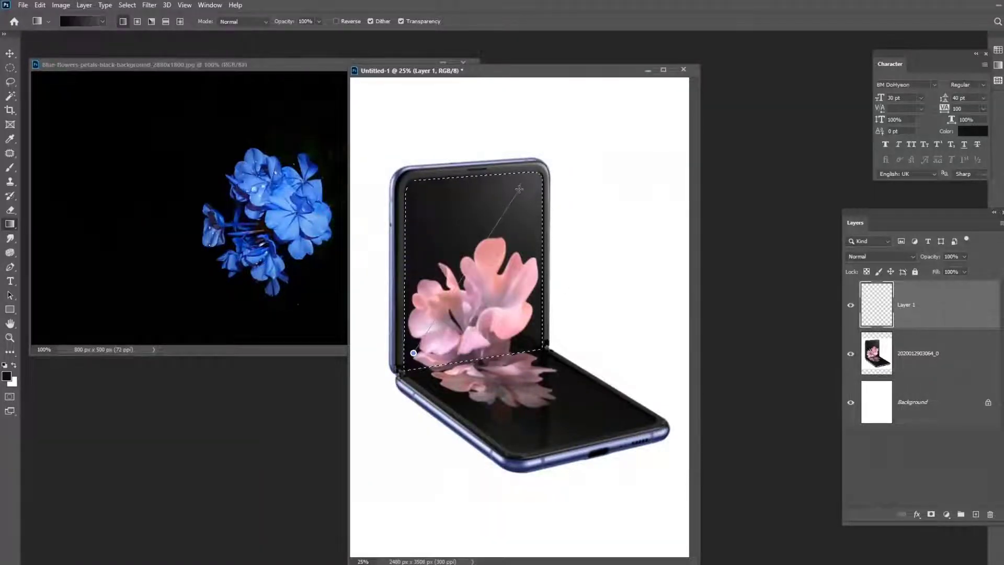
pyautogui.moveTo(527, 182); pyautogui.dragTo(527, 182)
pyautogui.hotkey('ctrl', 'd')
pyautogui.click(9, 53)
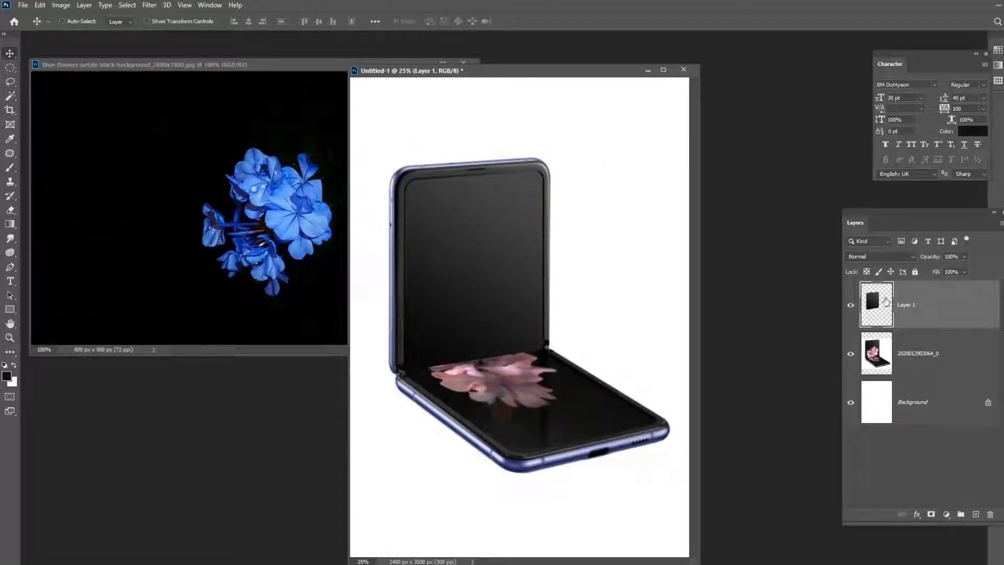
# Reposition the Layers panel and the phone document, and widen the document window for a closer view of the upper screen.
pyautogui.moveTo(896, 222); pyautogui.dragTo(865, 206)
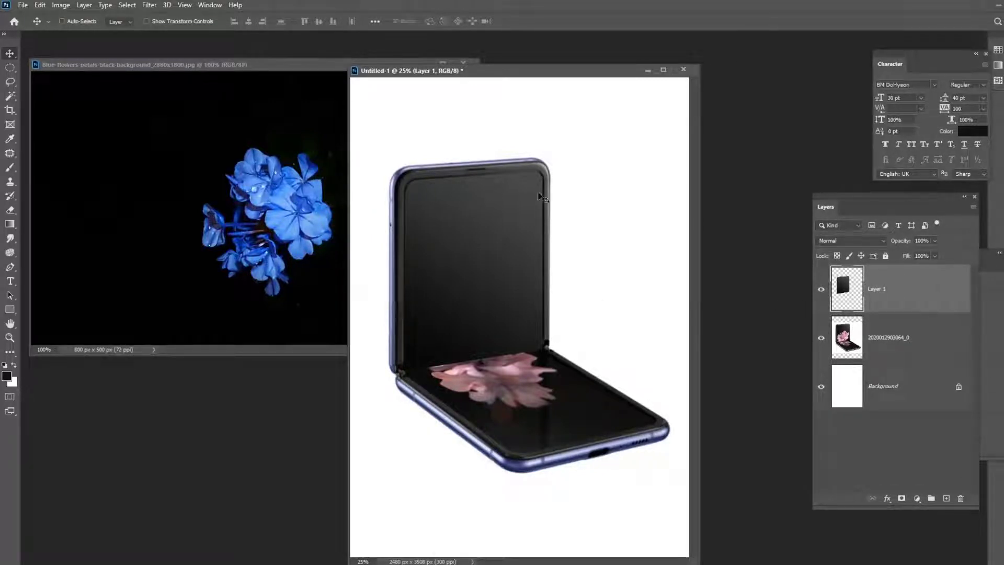
pyautogui.hotkey('ctrl', '+')
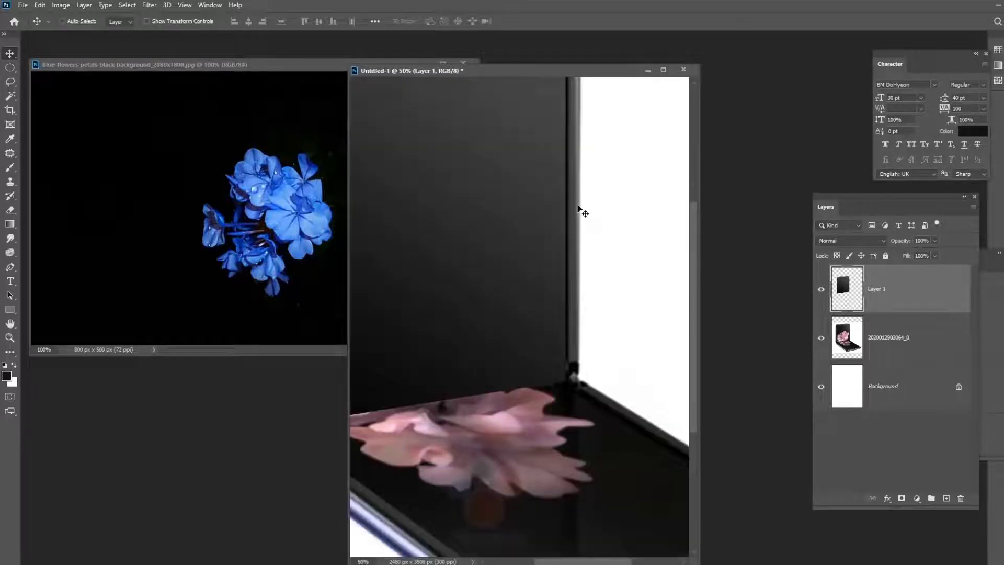
pyautogui.moveTo(440, 70); pyautogui.dragTo(385, 63)
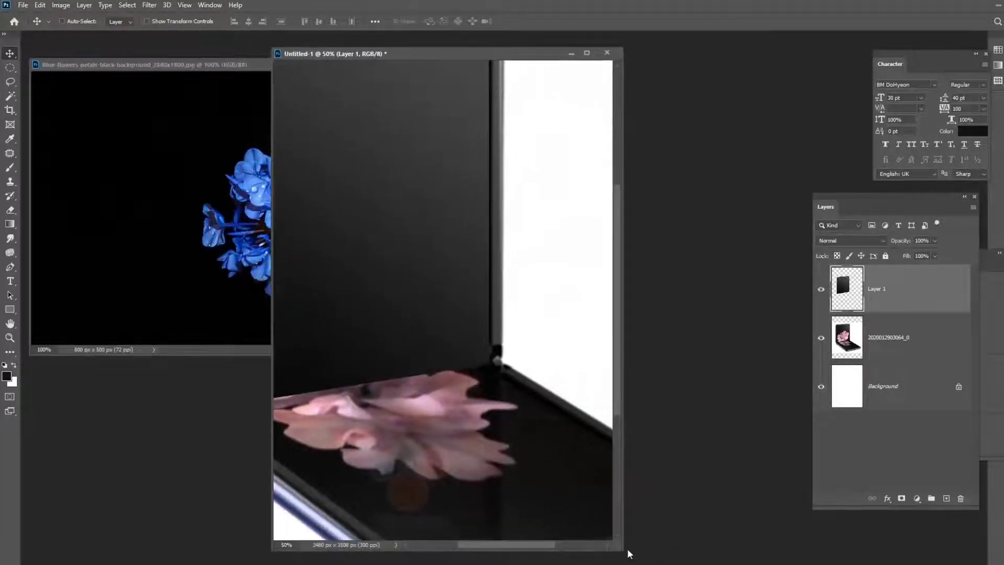
pyautogui.moveTo(622, 552); pyautogui.dragTo(797, 554)
pyautogui.moveTo(527, 289); pyautogui.dragTo(624, 309)
# Lower the opacity of the gradient layer covering the upper screen to 48%.
pyautogui.press('e')
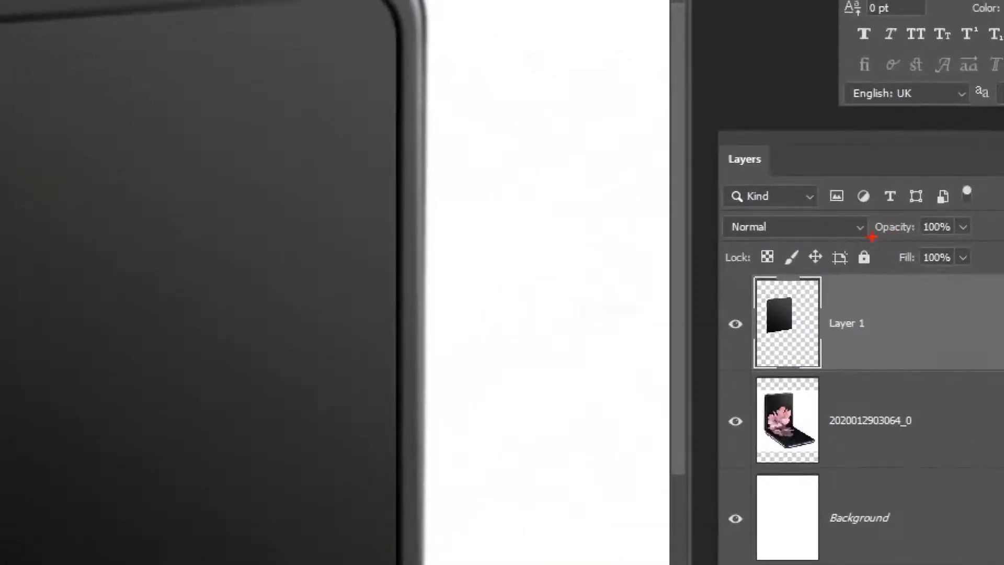
pyautogui.moveTo(871, 237)
pyautogui.mouseDown()
pyautogui.moveTo(969, 237)
pyautogui.moveTo(938, 213)
pyautogui.moveTo(860, 242)
pyautogui.moveTo(977, 240)
pyautogui.mouseUp()
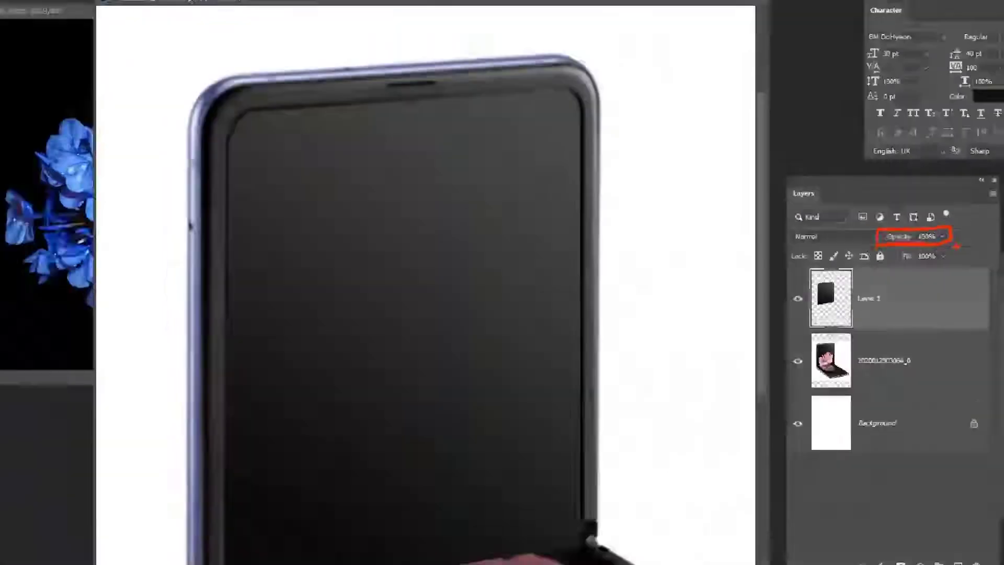
pyautogui.click(952, 232)
pyautogui.click(919, 254)
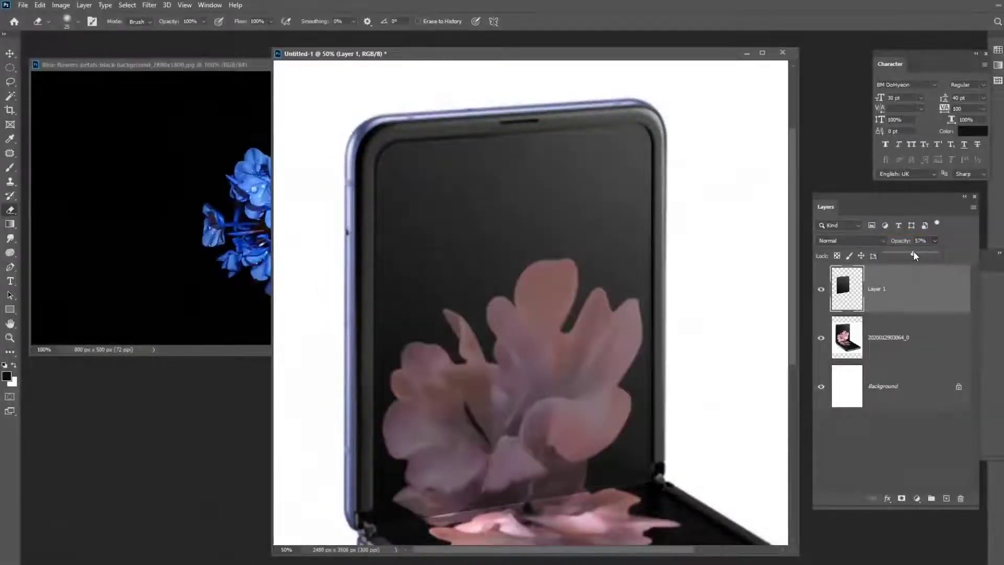
pyautogui.moveTo(914, 255); pyautogui.dragTo(909, 253)
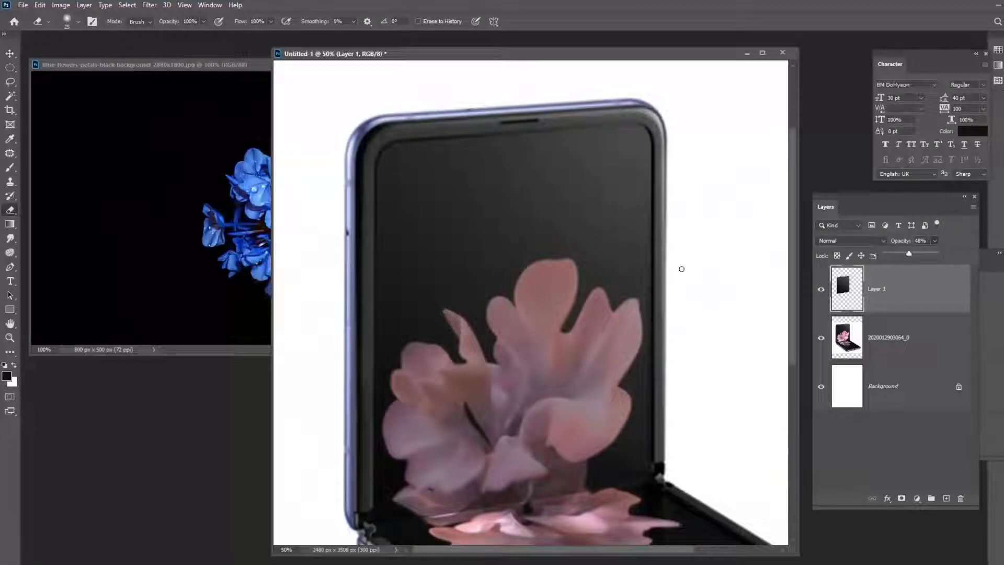
pyautogui.click(877, 296)
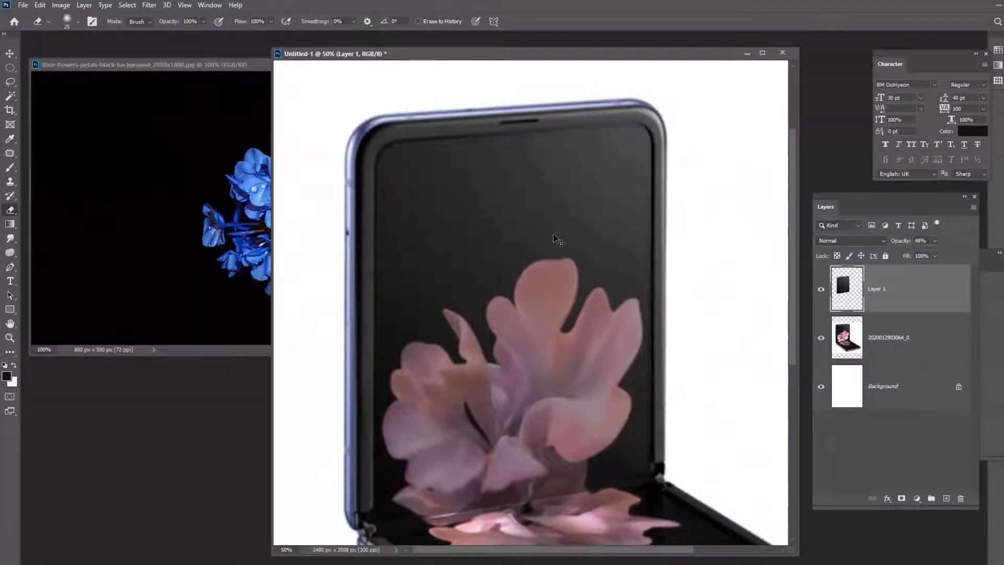
# Make a circular selection over the front camera below the speaker slot, fill it with the dark foreground colour on the gradient layer, and deselect.
pyautogui.scroll(5, 554, 234)
pyautogui.moveTo(481, 186)
pyautogui.mouseDown()
pyautogui.moveTo(448, 336)
pyautogui.moveTo(510, 253)
pyautogui.moveTo(502, 262)
pyautogui.mouseUp()
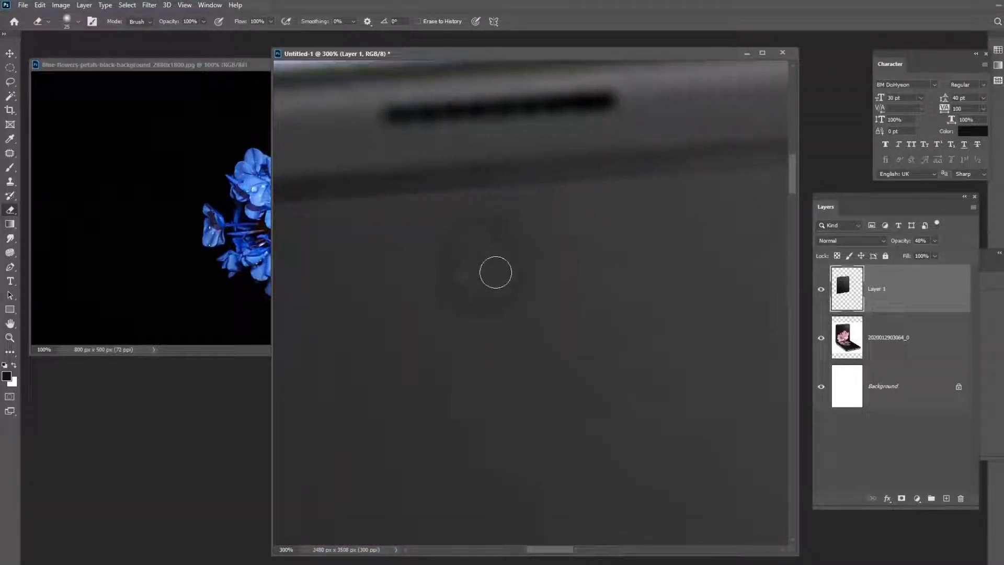
pyautogui.click(12, 67)
pyautogui.click(21, 77)
pyautogui.moveTo(437, 217); pyautogui.dragTo(529, 312)
pyautogui.moveTo(512, 274); pyautogui.dragTo(507, 282)
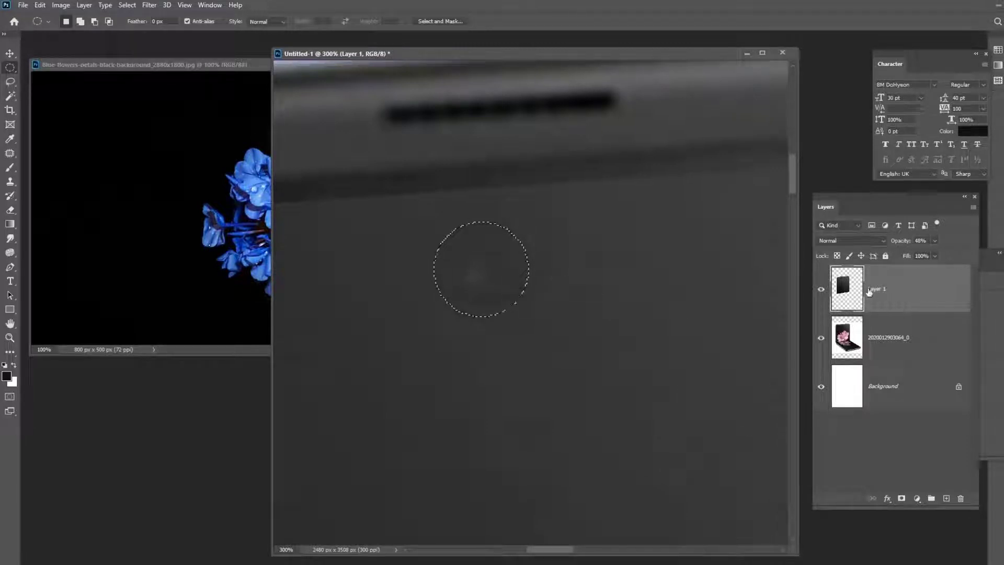
pyautogui.hotkey('alt', 'BackSpace')
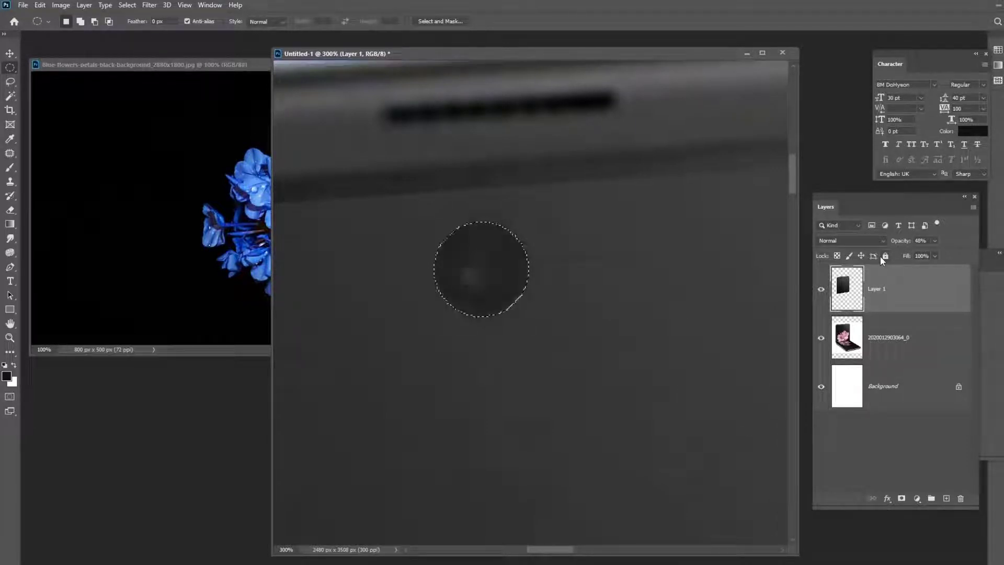
pyautogui.hotkey('ctrl', 'd')
# Set the gradient layer's opacity back to 100%.
pyautogui.hotkey('ctrl', '-')
pyautogui.hotkey('ctrl', '-')
pyautogui.hotkey('ctrl', '-')
pyautogui.hotkey('ctrl', '-')
pyautogui.hotkey('ctrl', '-')
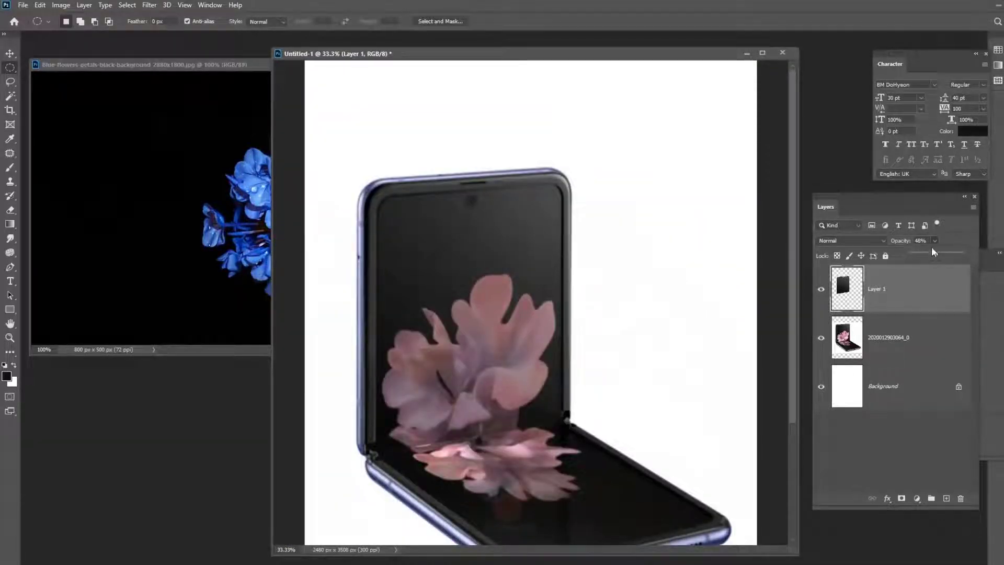
pyautogui.moveTo(935, 257); pyautogui.dragTo(990, 256)
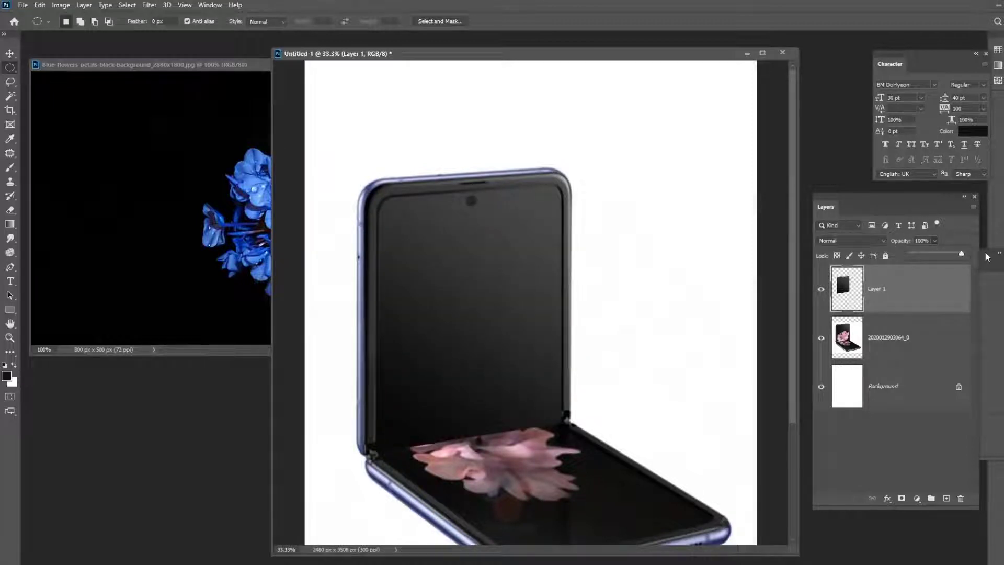
# Add a new layer and outline the phone's lower screen with a straight-edged lasso selection along its inner border.
pyautogui.moveTo(587, 441); pyautogui.dragTo(585, 381)
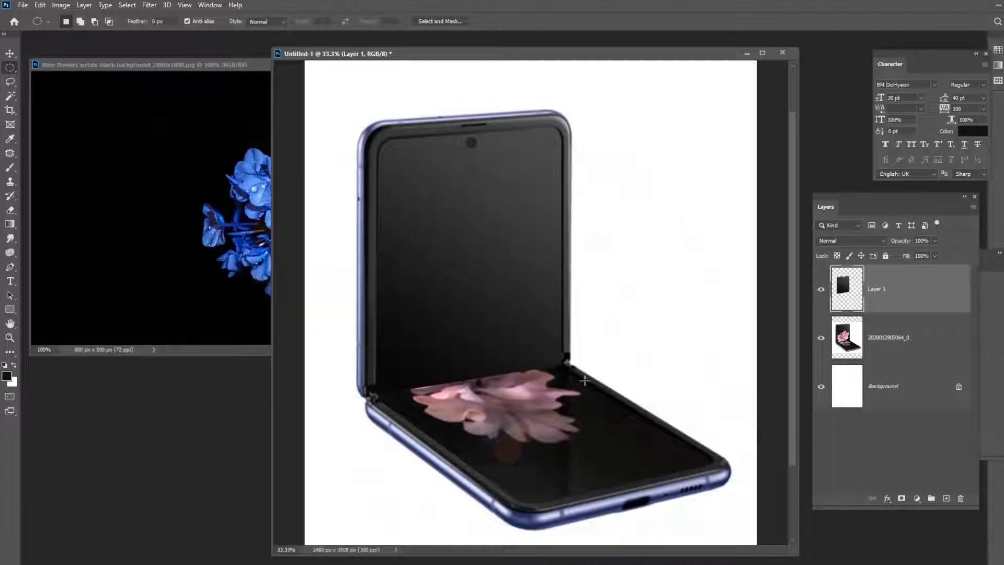
pyautogui.click(946, 501)
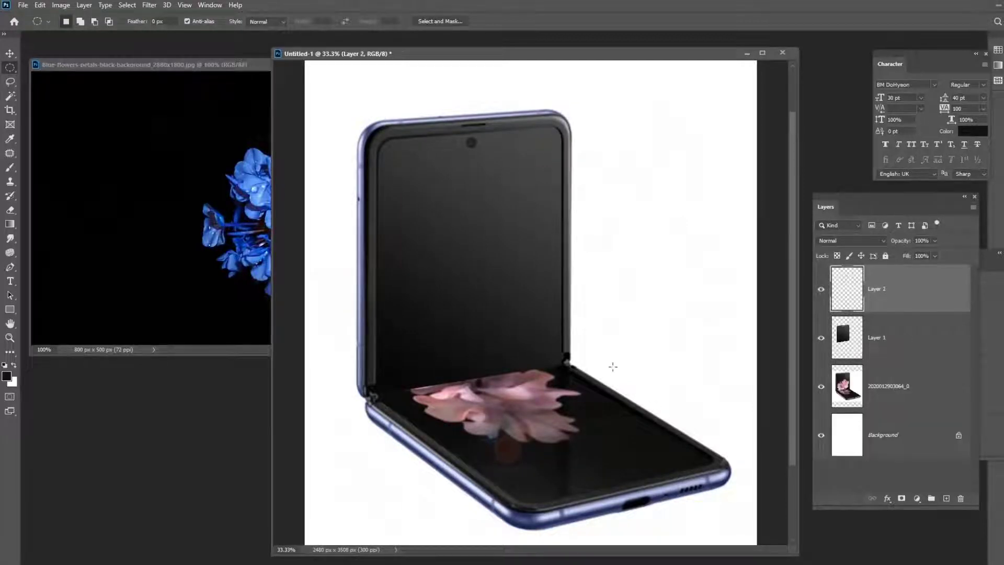
pyautogui.moveTo(616, 377); pyautogui.dragTo(586, 298)
pyautogui.press('l')
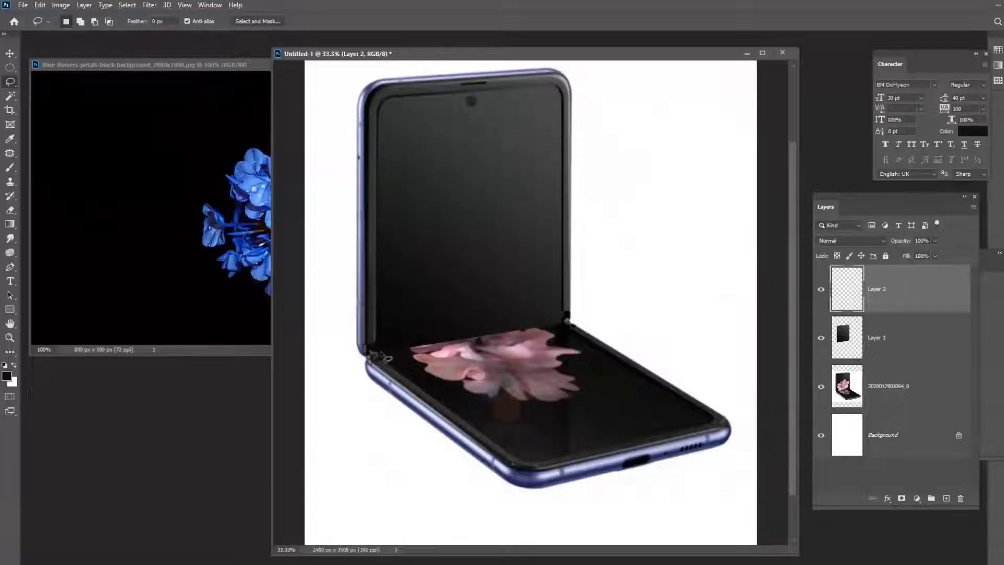
pyautogui.click(377, 351)
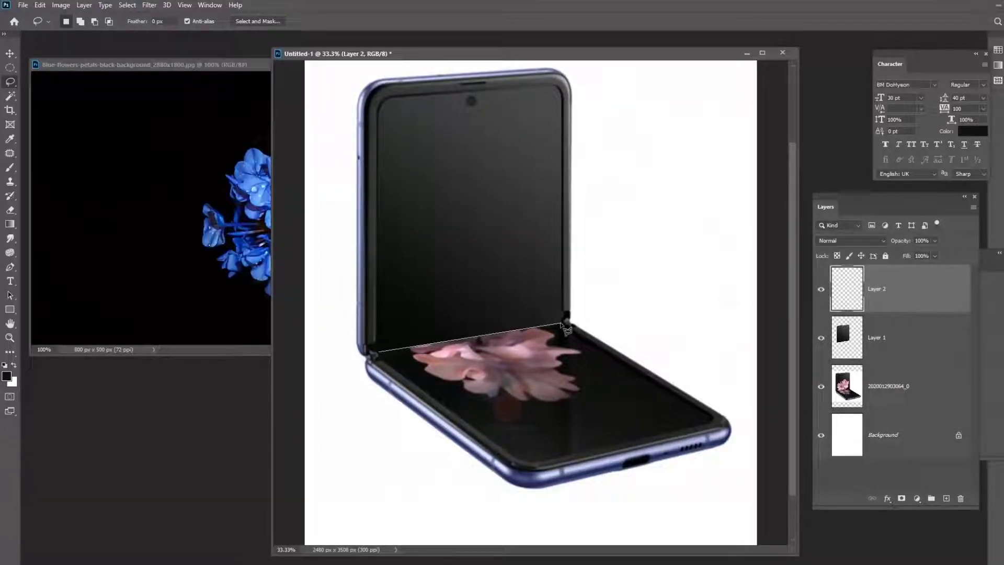
pyautogui.click(562, 324)
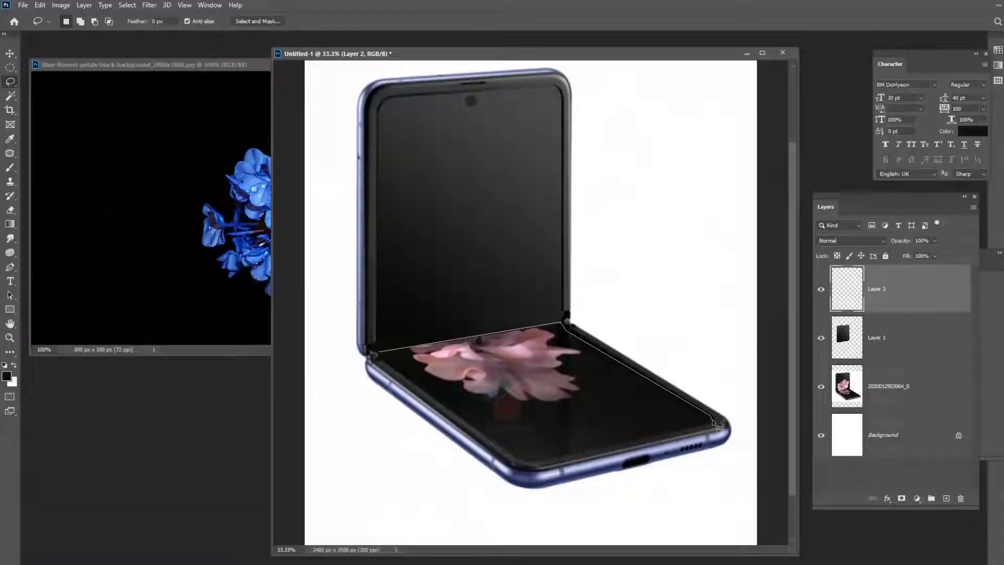
pyautogui.click(711, 420)
pyautogui.click(523, 460)
pyautogui.click(390, 365)
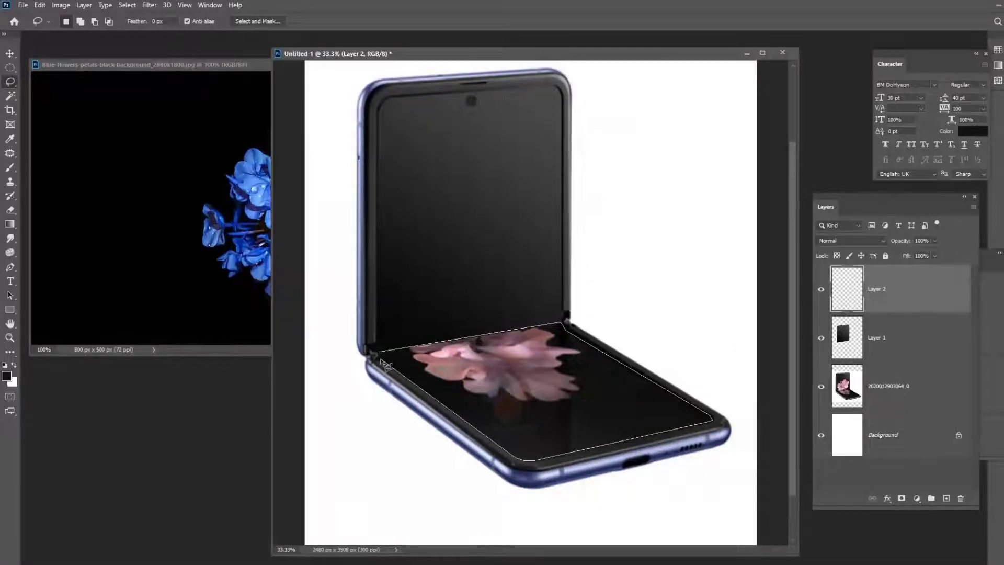
# Fill the lower-screen selection with a gradient running from black at the hinge to dark grey at the front edge, and deselect.
pyautogui.press('b')
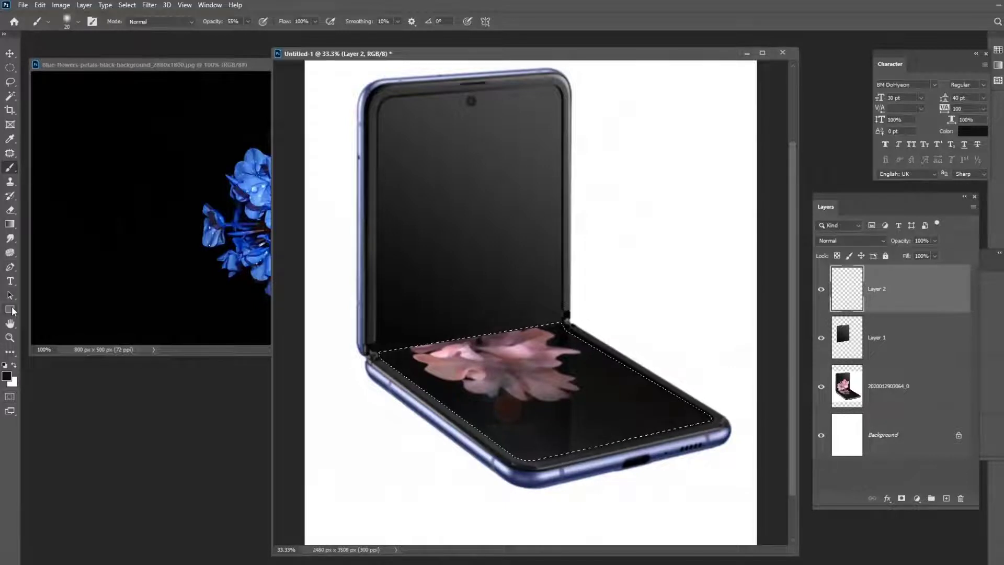
pyautogui.click(9, 224)
pyautogui.moveTo(563, 344); pyautogui.dragTo(560, 438)
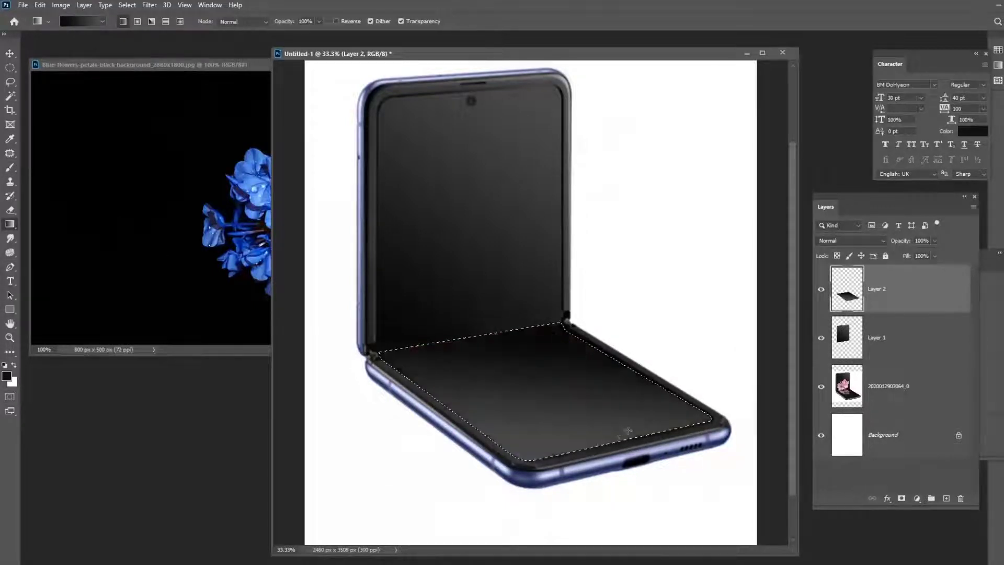
pyautogui.moveTo(548, 350); pyautogui.dragTo(587, 414)
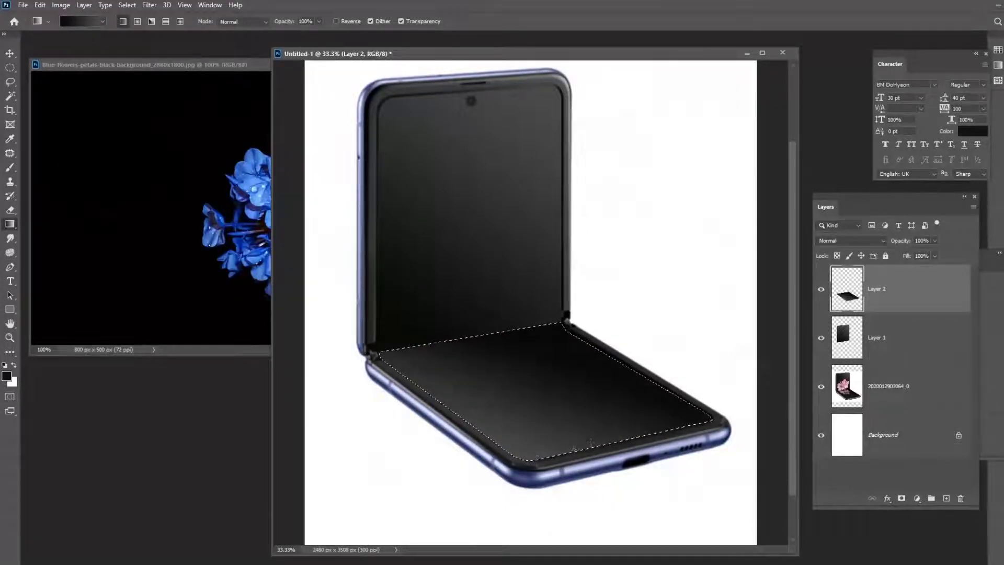
pyautogui.hotkey('ctrl', 'z')
pyautogui.hotkey('ctrl', 'd')
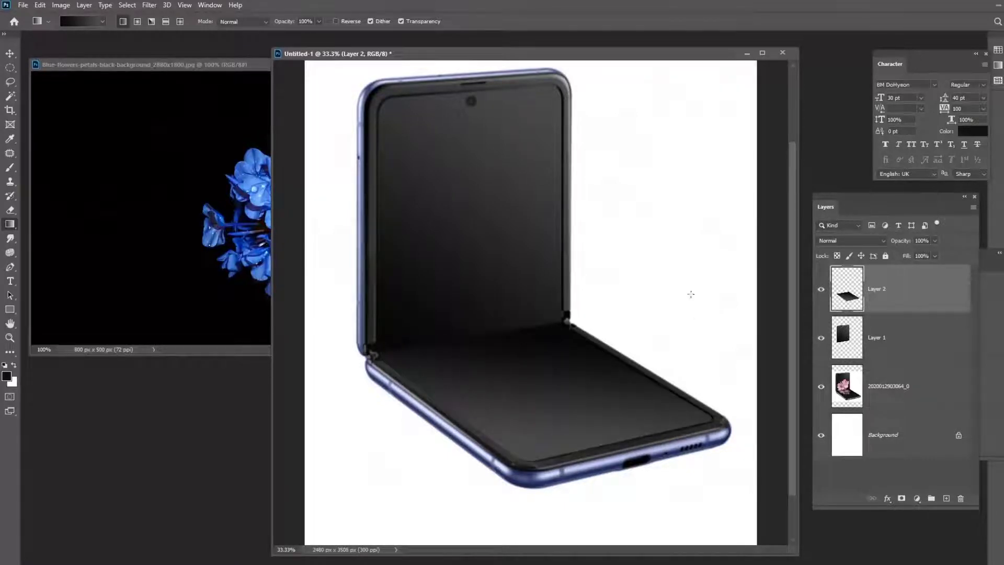
pyautogui.click(10, 53)
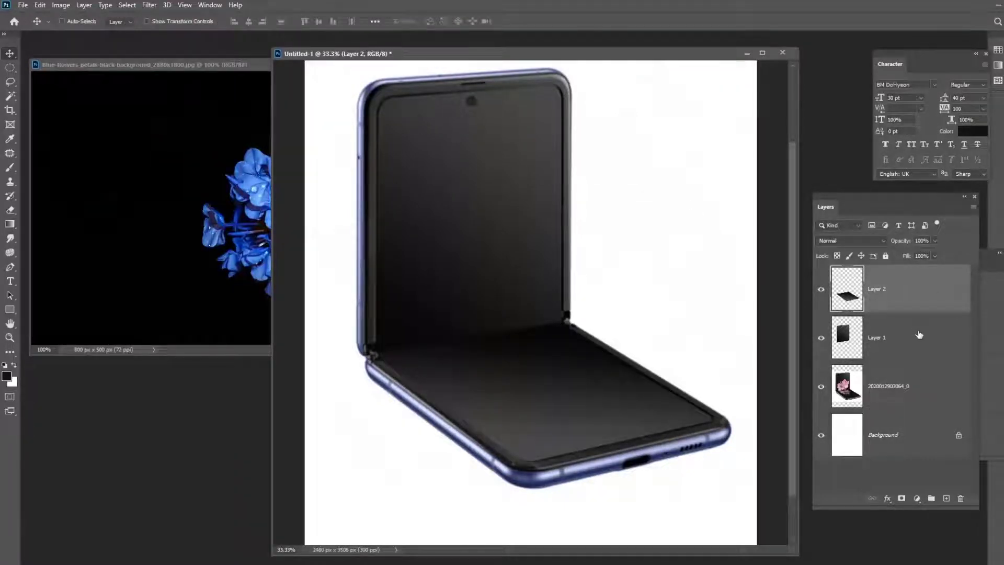
pyautogui.press('e')
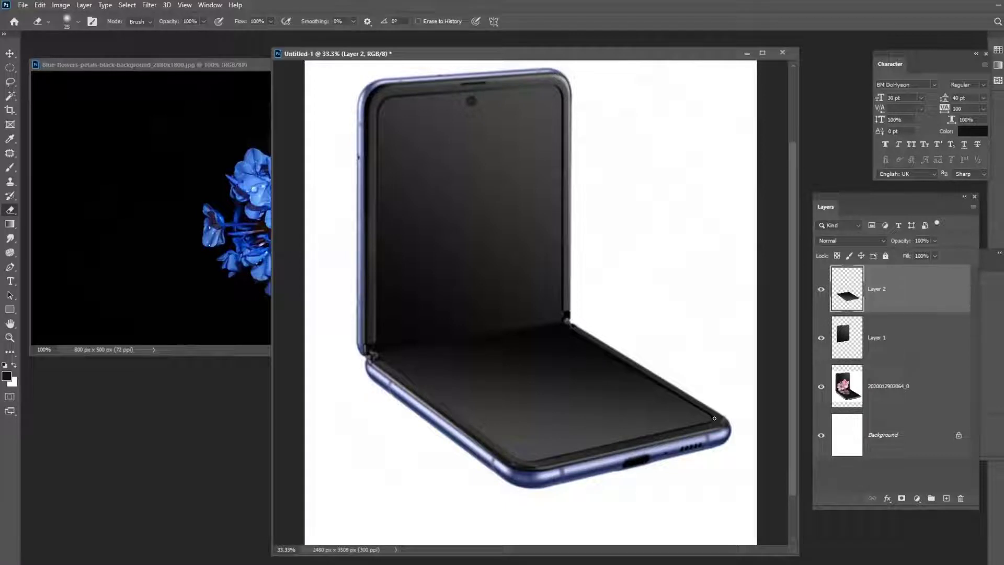
pyautogui.hotkey('ctrl', '-')
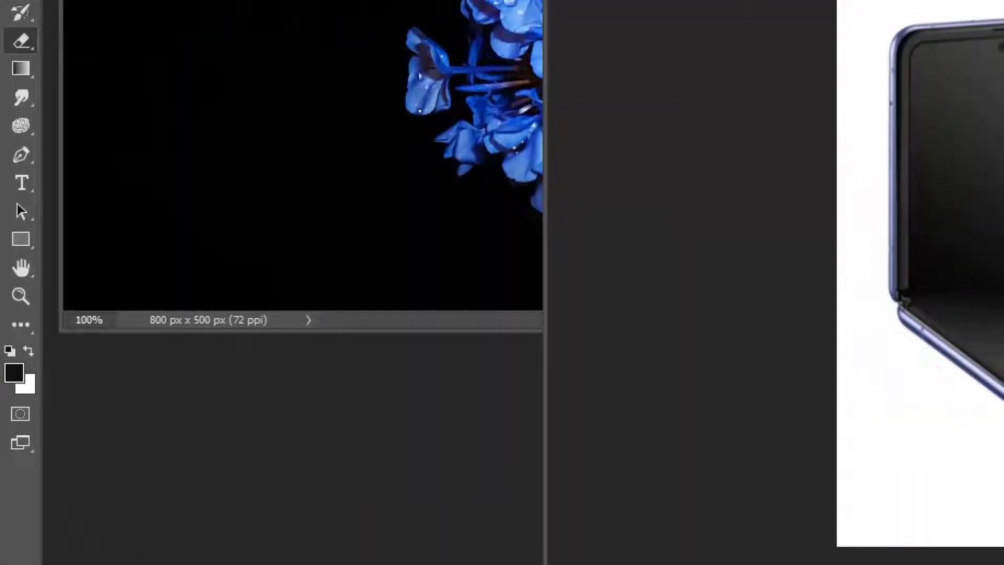
pyautogui.moveTo(898, 373)
pyautogui.mouseDown()
pyautogui.moveTo(610, 500)
pyautogui.moveTo(151, 489)
pyautogui.moveTo(42, 429)
pyautogui.moveTo(30, 411)
pyautogui.mouseUp()
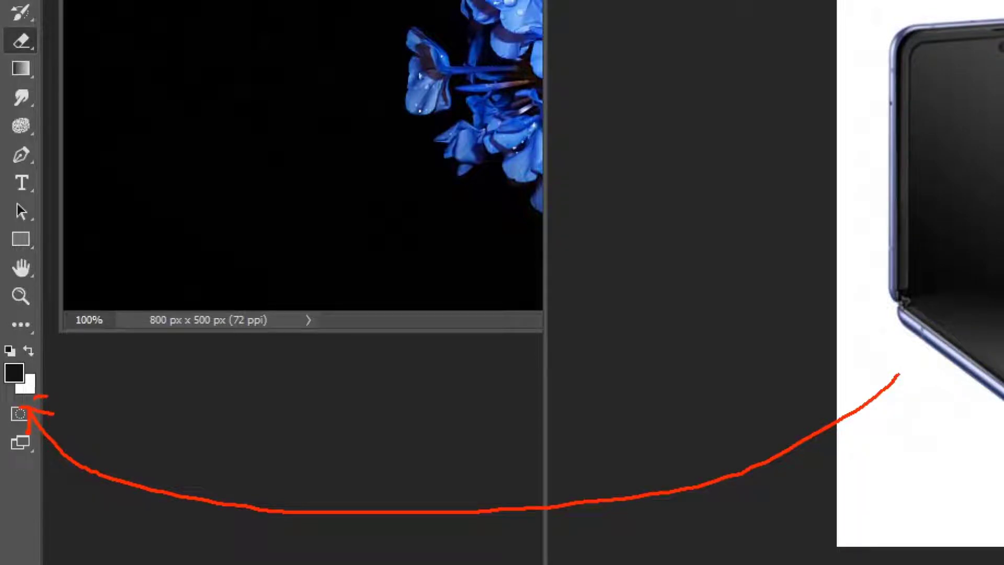
pyautogui.moveTo(23, 370); pyautogui.dragTo(38, 383)
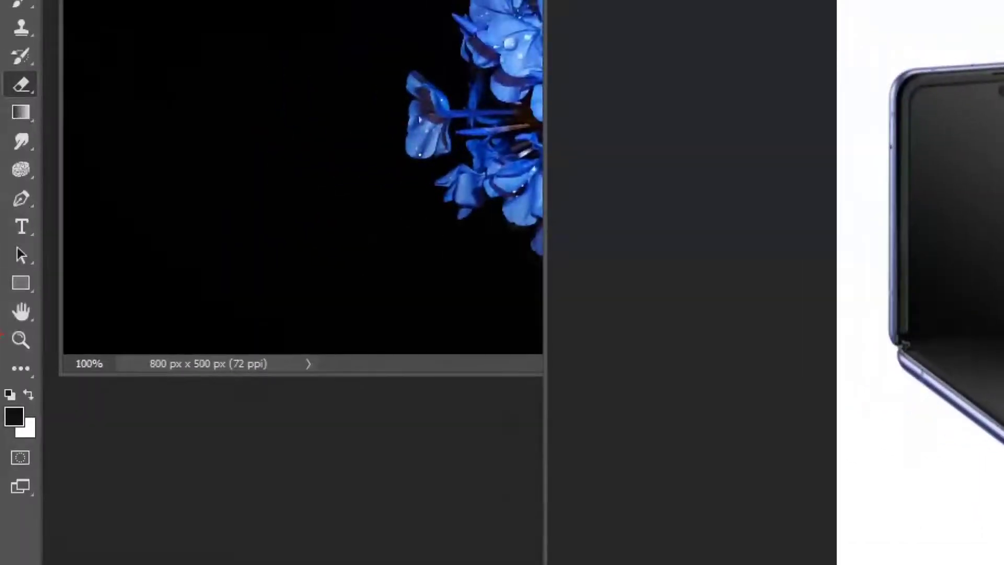
pyautogui.moveTo(860, 441)
pyautogui.mouseDown()
pyautogui.moveTo(530, 564)
pyautogui.moveTo(22, 471)
pyautogui.mouseUp()
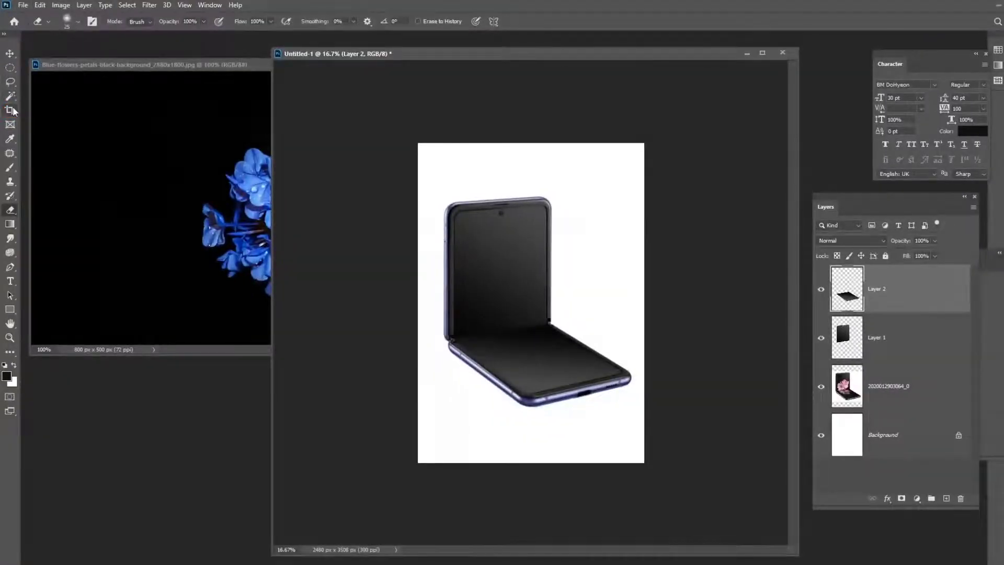
# Extend the canvas on both sides of the phone with the Crop tool to 6592 px wide, keeping the 3508 px height.
pyautogui.click(10, 109)
pyautogui.moveTo(415, 293); pyautogui.dragTo(381, 293)
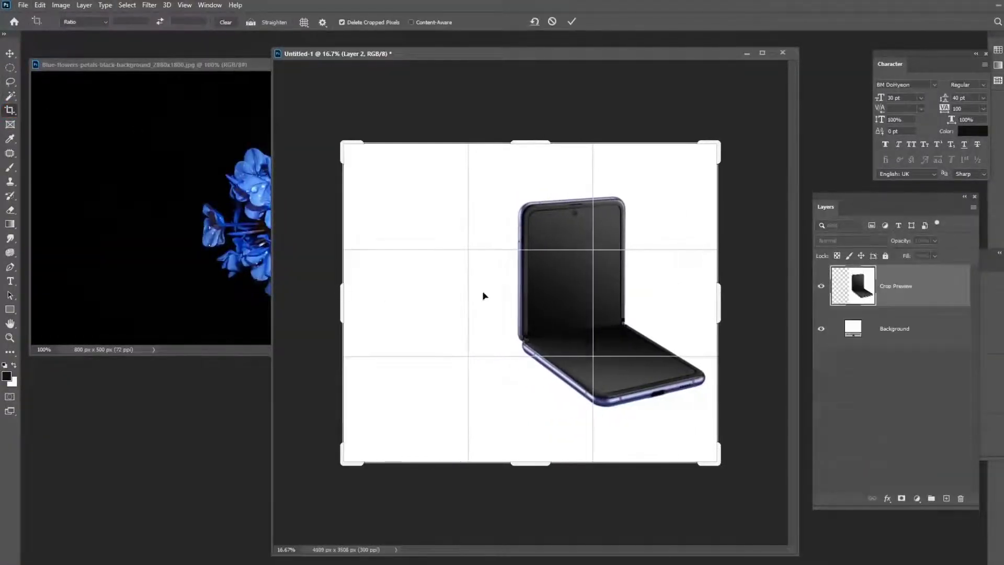
pyautogui.moveTo(726, 298); pyautogui.dragTo(685, 298)
pyautogui.press('Return')
# Reposition the phone document window and enlarge it to fit the widened canvas.
pyautogui.moveTo(625, 53); pyautogui.dragTo(564, 51)
pyautogui.moveTo(730, 554); pyautogui.dragTo(929, 562)
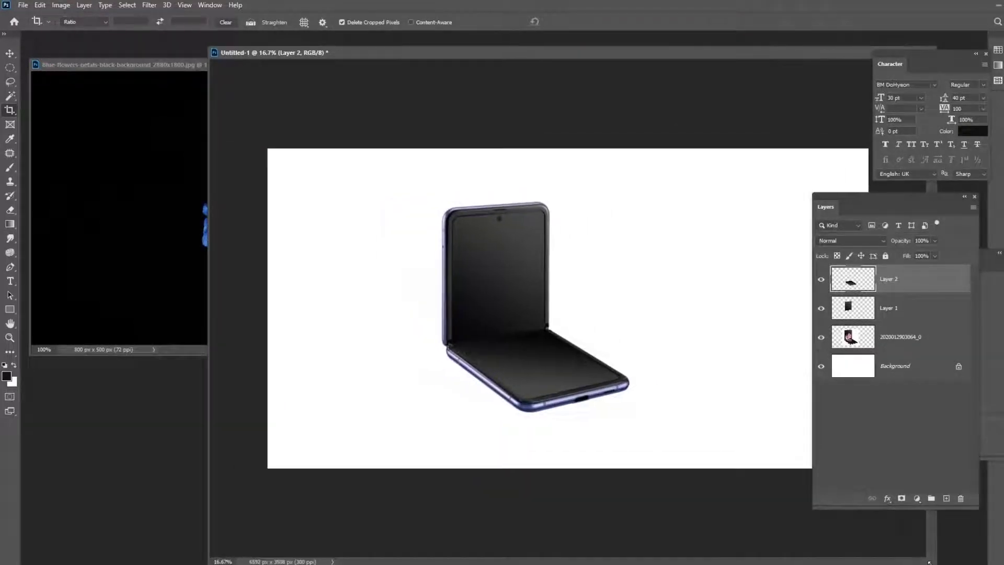
pyautogui.moveTo(647, 54); pyautogui.dragTo(612, 51)
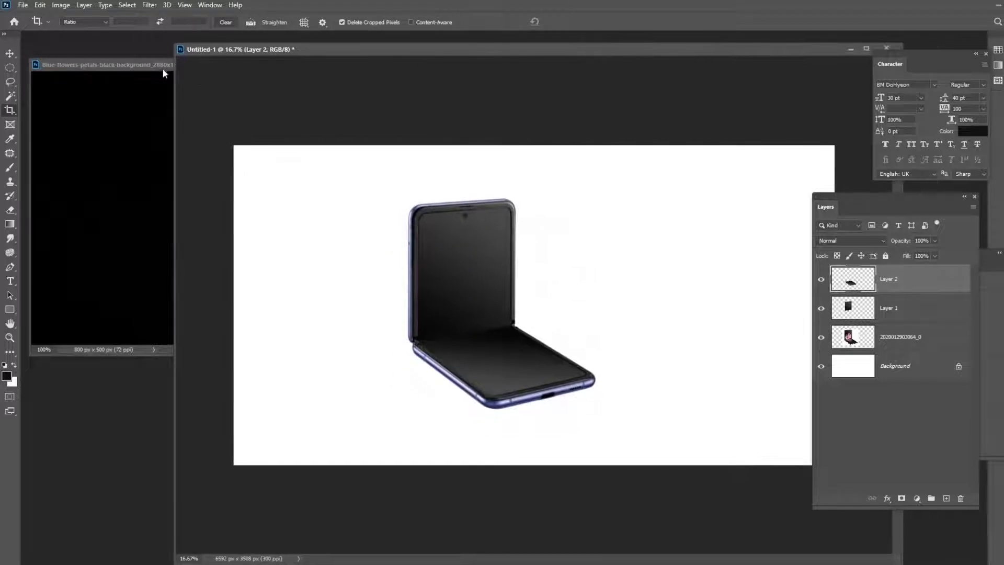
# Switch to the blue flower photo and make a tall rectangular marquee selection around the flower.
pyautogui.moveTo(172, 69); pyautogui.dragTo(479, 69)
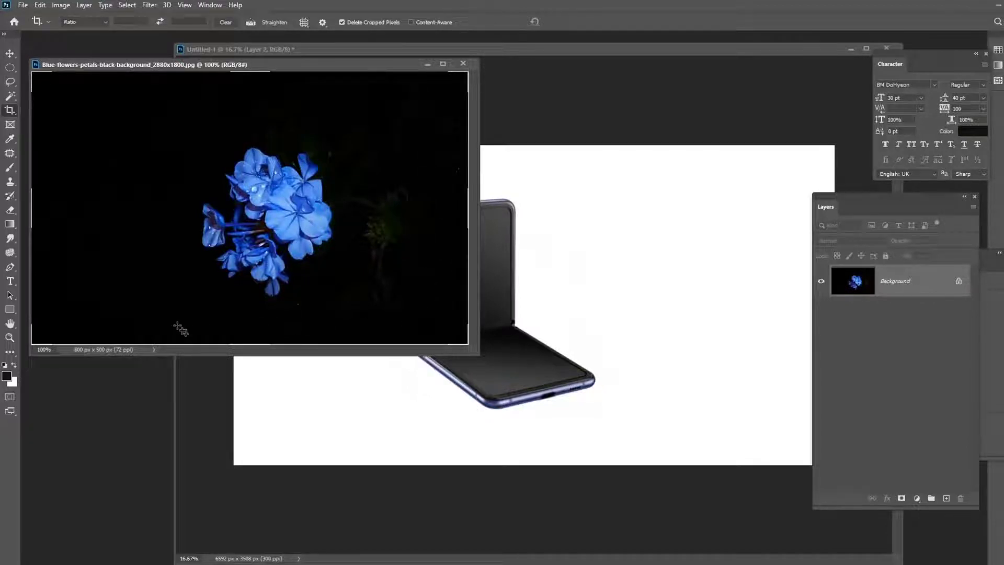
pyautogui.click(12, 68)
pyautogui.rightClick(14, 72)
pyautogui.click(63, 66)
pyautogui.moveTo(189, 90); pyautogui.dragTo(345, 343)
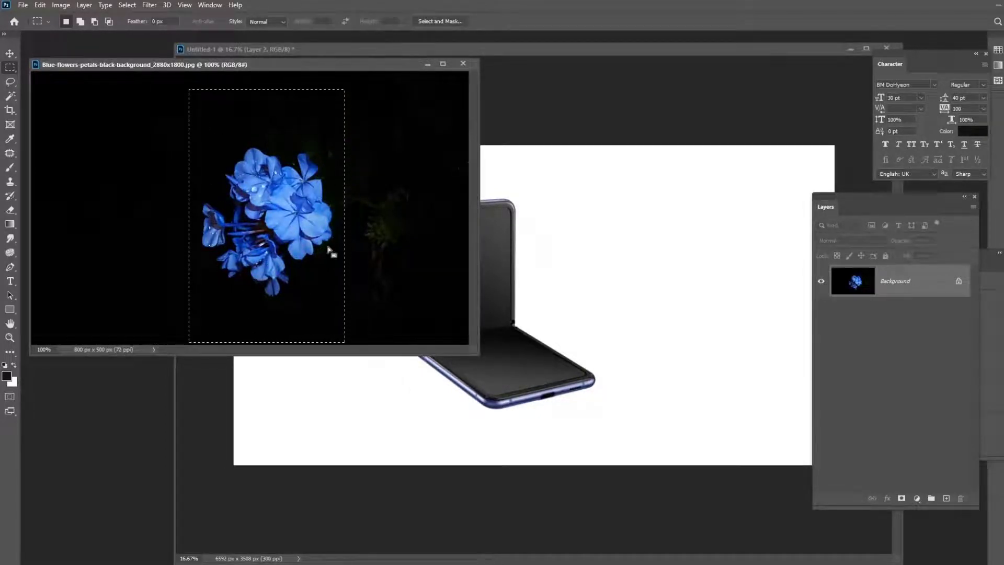
# Copy the selected flower area into the phone document as a new layer and place it on the white space beside the phone.
pyautogui.moveTo(391, 66); pyautogui.dragTo(396, 63)
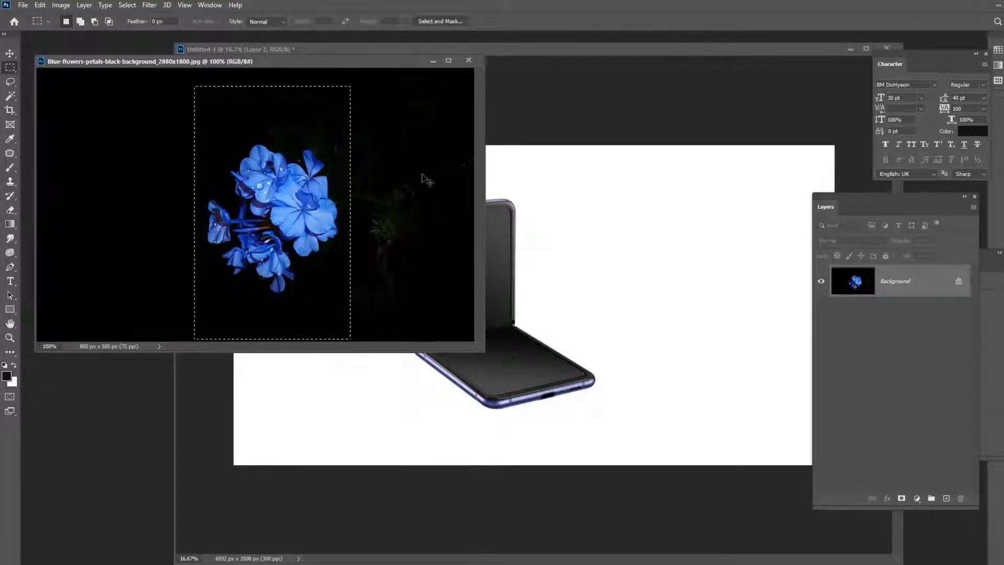
pyautogui.click(608, 53)
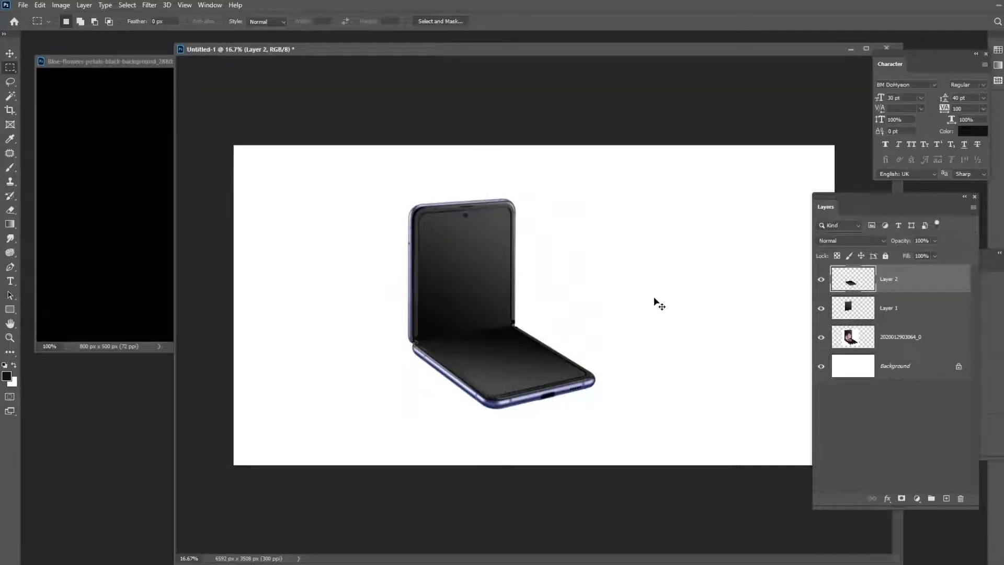
pyautogui.hotkey('ctrl', 'v')
pyautogui.press('v')
pyautogui.moveTo(544, 321); pyautogui.dragTo(646, 293)
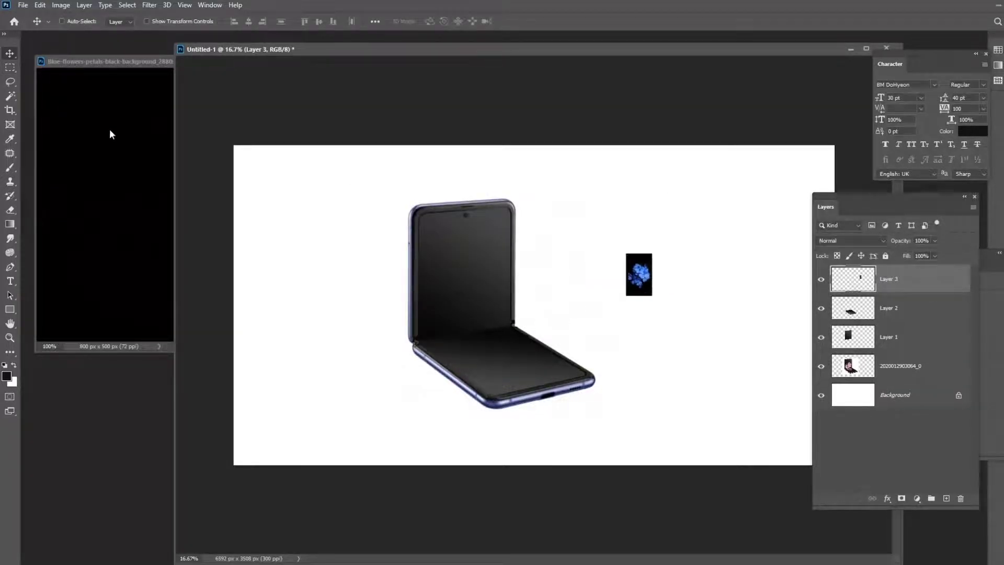
# Shift the phone document window clear of the Layers panel and move the pasted flower up beside the phone's upper screen.
pyautogui.click(85, 125)
pyautogui.moveTo(553, 49); pyautogui.dragTo(427, 51)
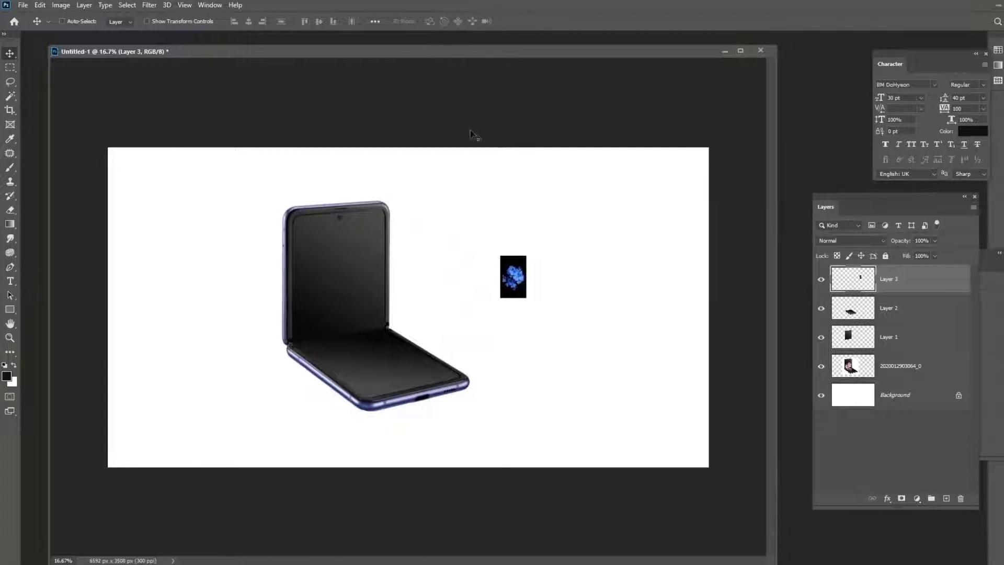
pyautogui.moveTo(508, 292); pyautogui.dragTo(484, 236)
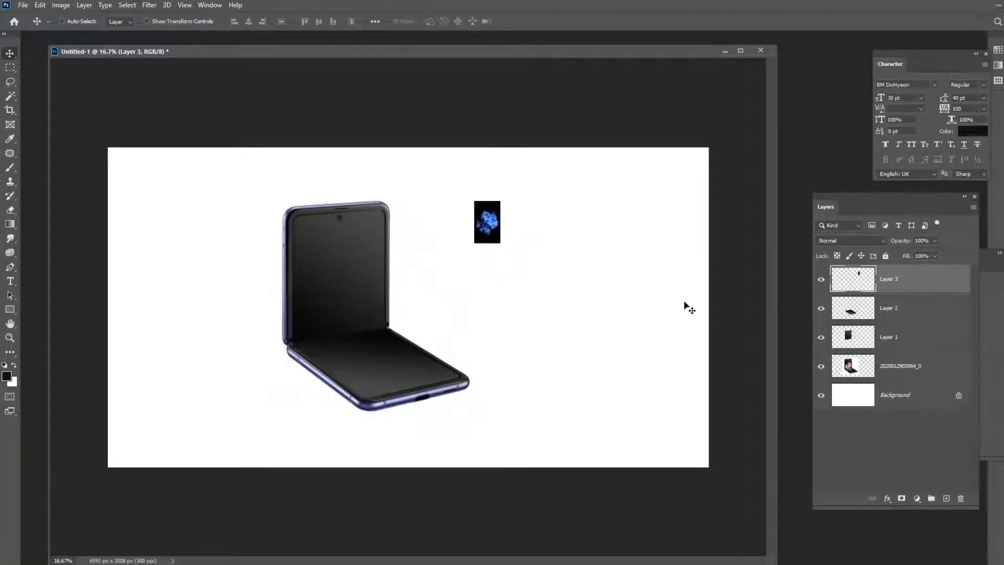
# Add a new layer above Layer 2 and make a thin straight-edged lasso selection along the fold between the two hinges.
pyautogui.hotkey('ctrl', '+')
pyautogui.hotkey('ctrl', '+')
pyautogui.hotkey('ctrl', '+')
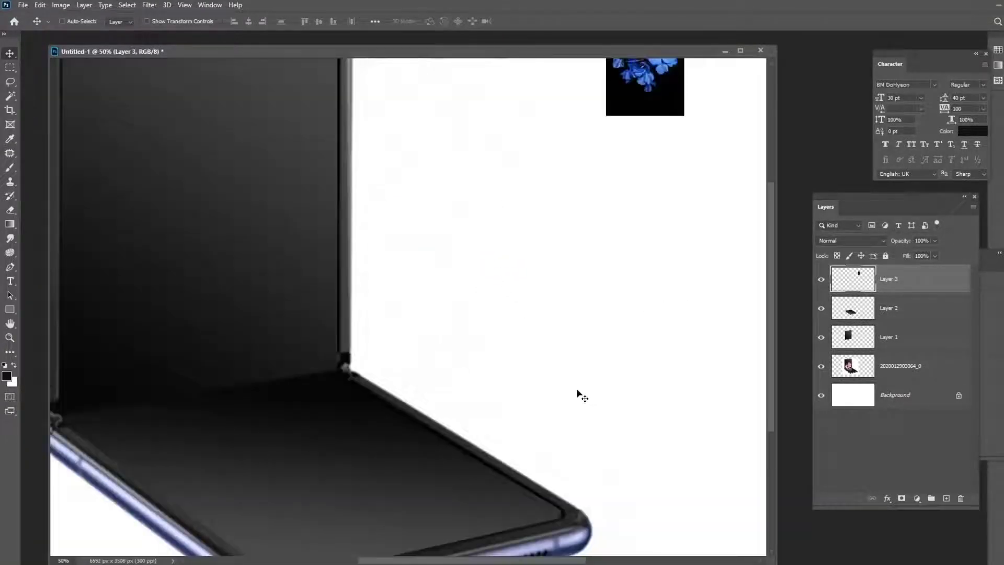
pyautogui.moveTo(481, 329); pyautogui.dragTo(675, 266)
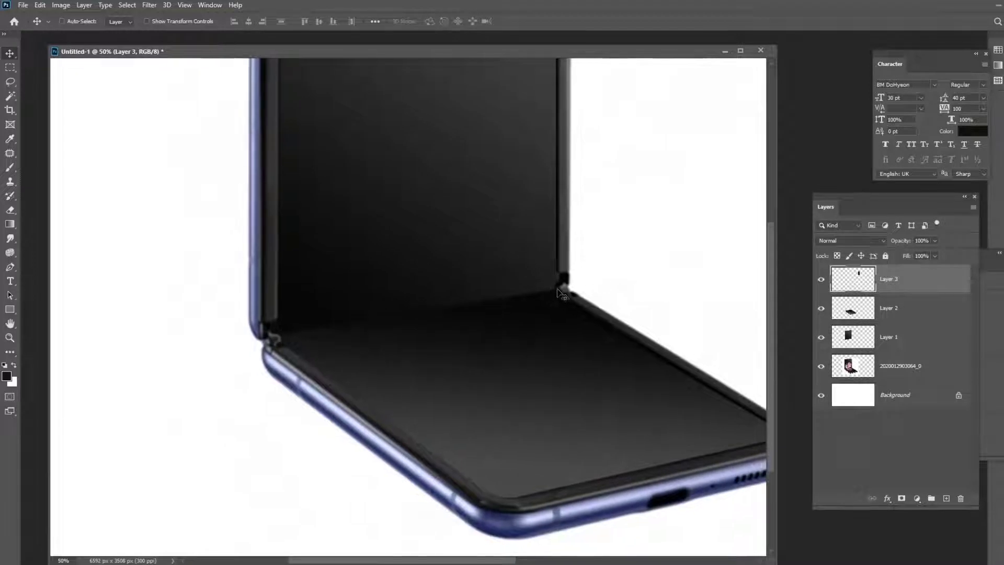
pyautogui.moveTo(558, 293); pyautogui.dragTo(540, 322)
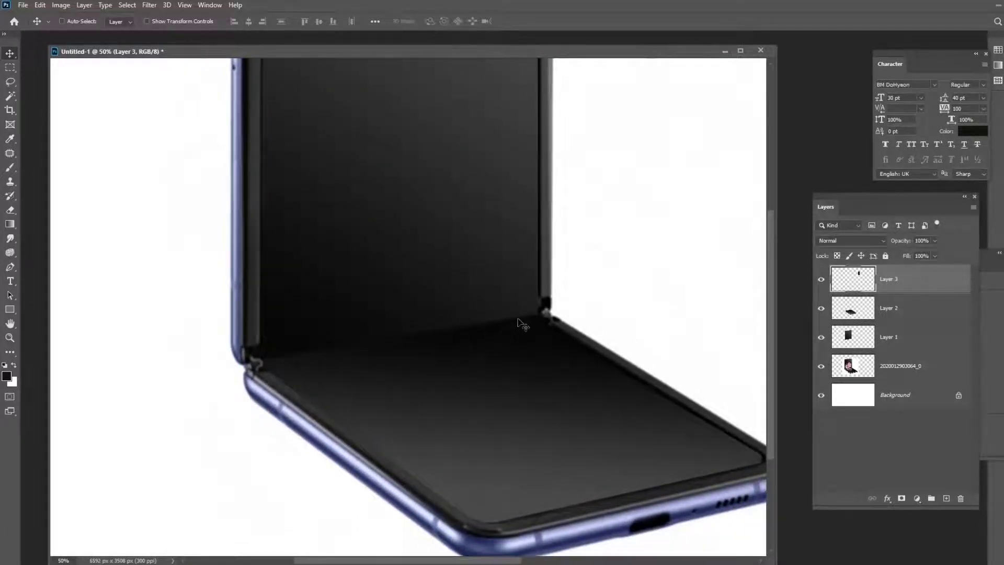
pyautogui.click(897, 308)
pyautogui.click(945, 498)
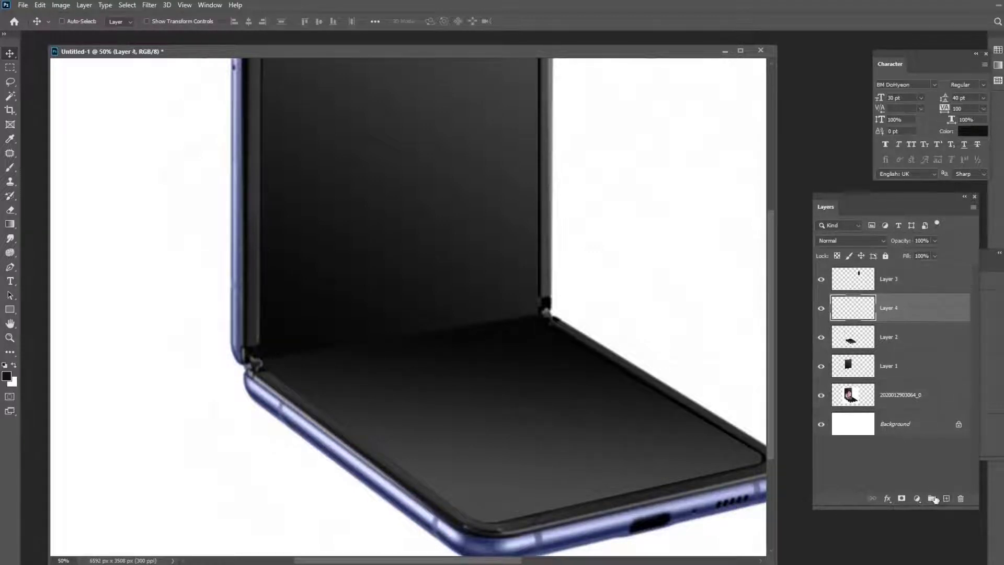
pyautogui.click(10, 81)
pyautogui.moveTo(265, 367); pyautogui.dragTo(543, 320)
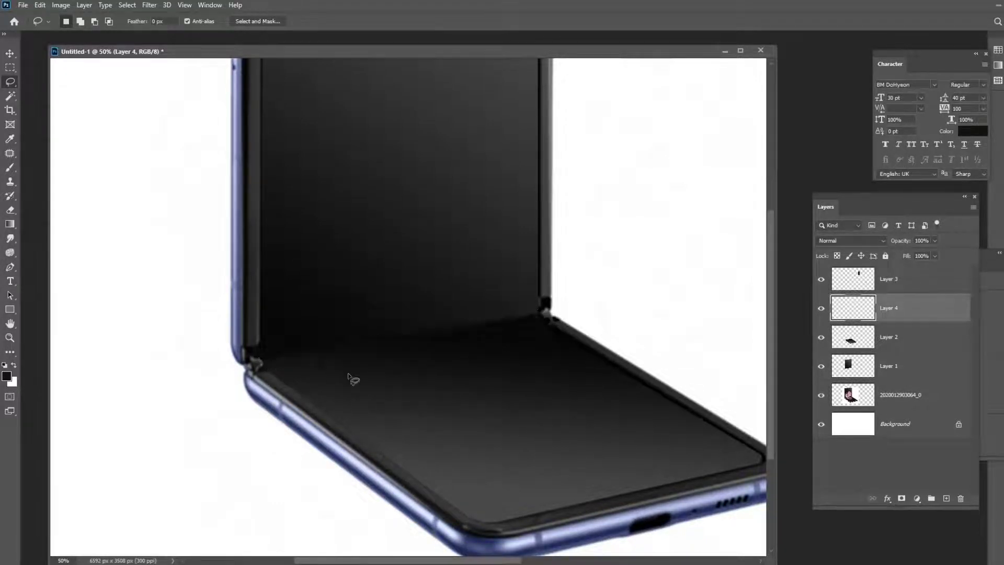
# Try filling the thin fold selection with a dark gradient on the new layer, and undo the fill.
pyautogui.press('b')
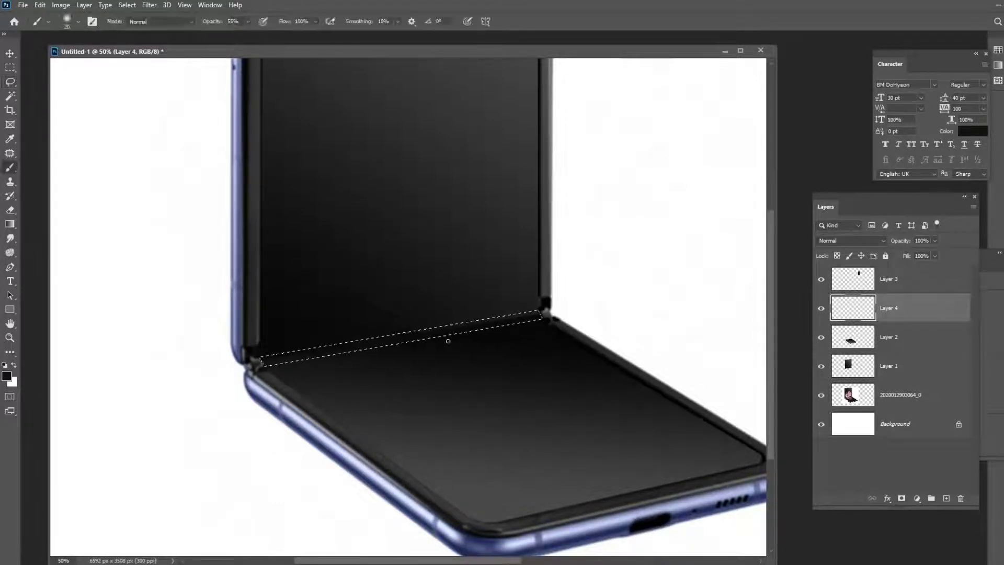
pyautogui.click(11, 225)
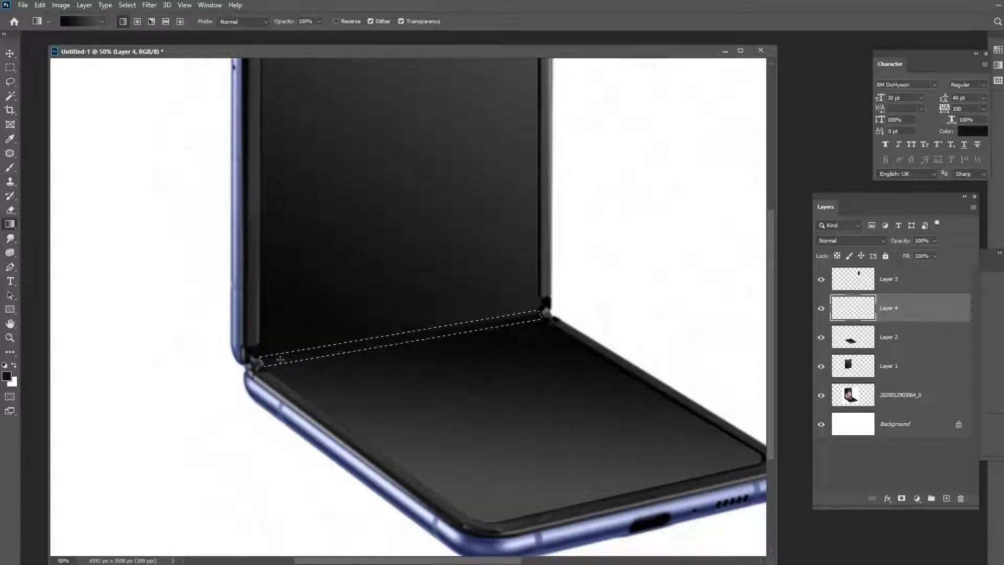
pyautogui.hotkey('ctrl', 'd')
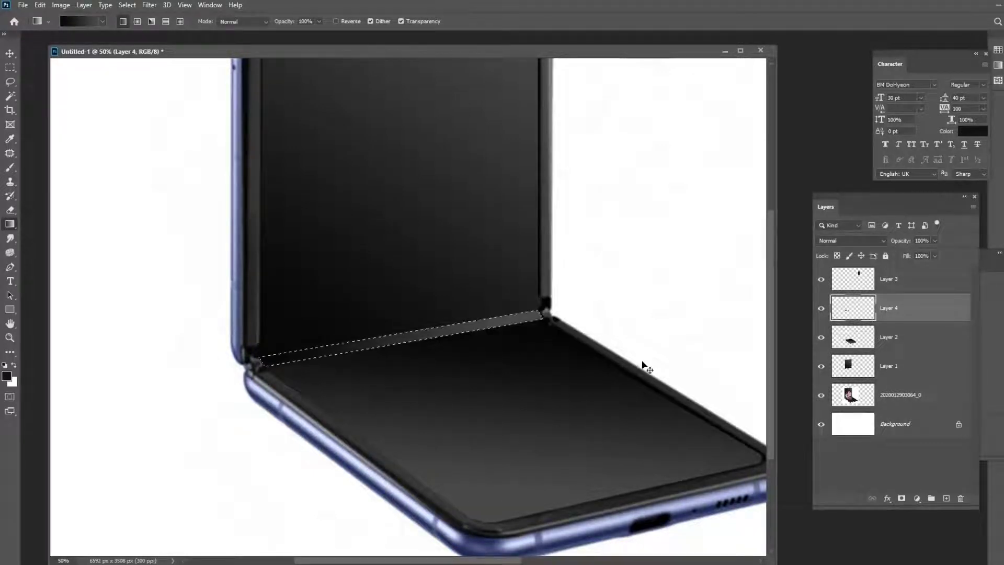
pyautogui.hotkey('ctrl', 'z')
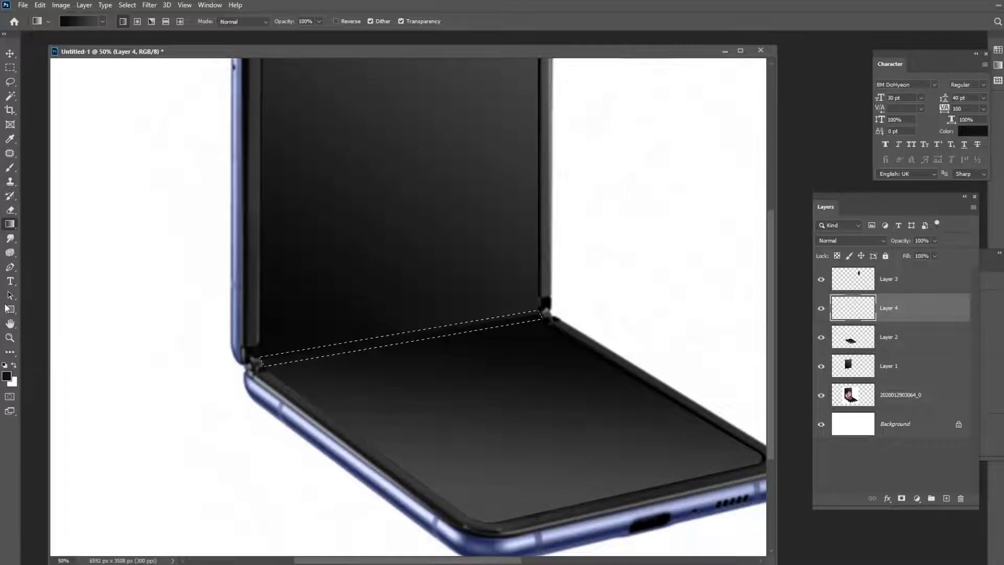
# Set the gradient's end stop to near-black 070707 sampled from the phone, fill the thin fold selection with it, and deselect.
pyautogui.click(84, 21)
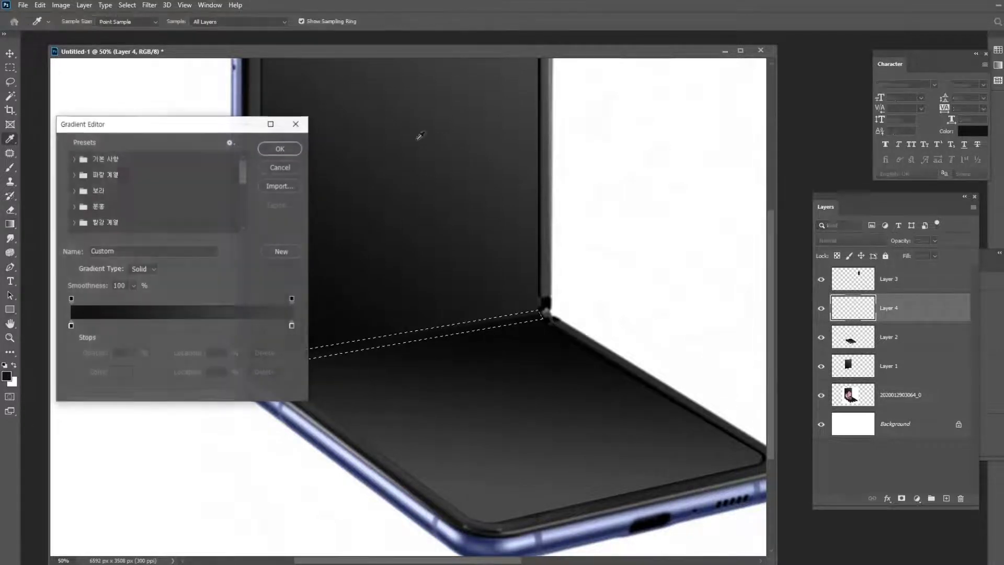
pyautogui.click(291, 326)
pyautogui.click(129, 372)
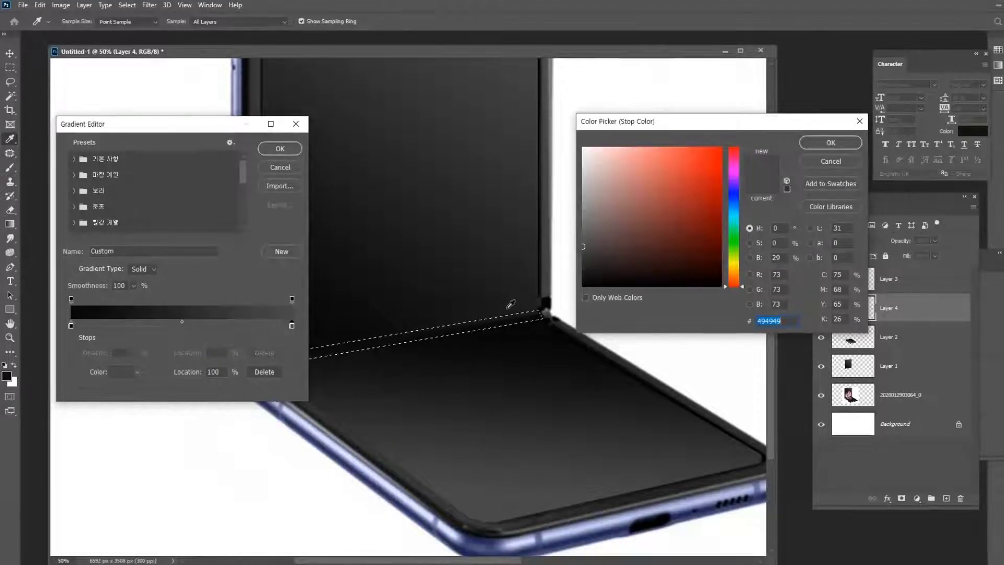
pyautogui.click(529, 330)
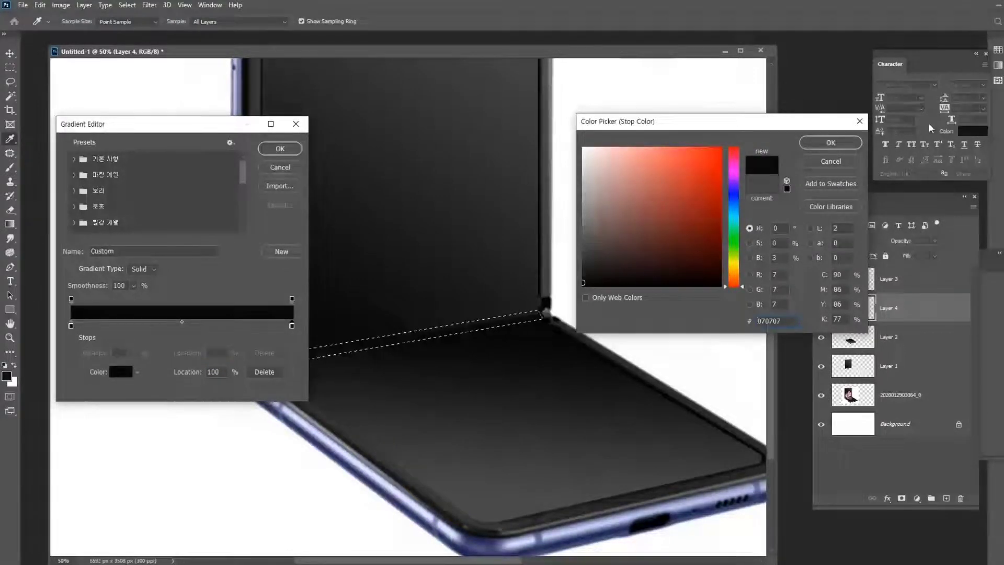
pyautogui.click(830, 142)
pyautogui.click(280, 149)
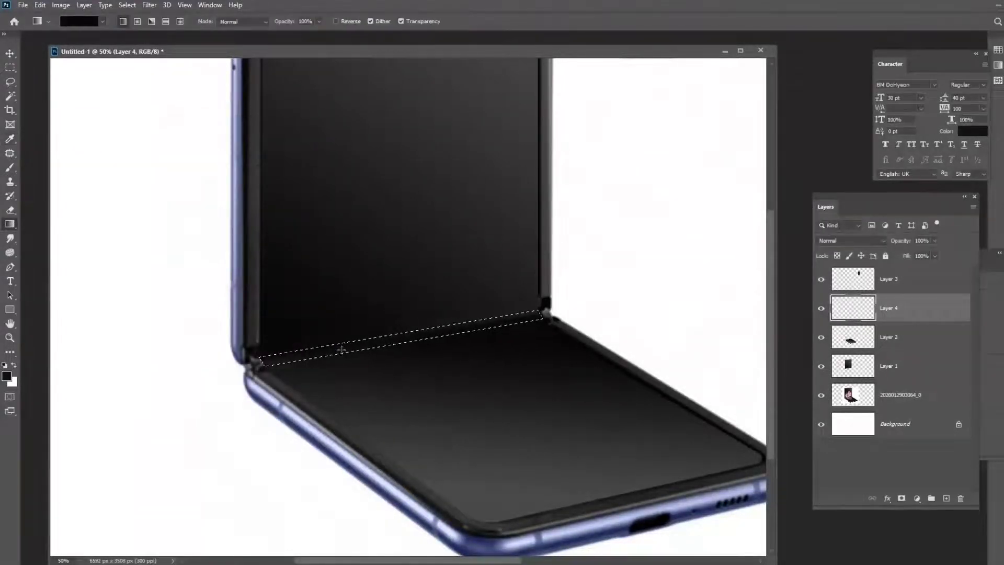
pyautogui.hotkey('ctrl', 'd')
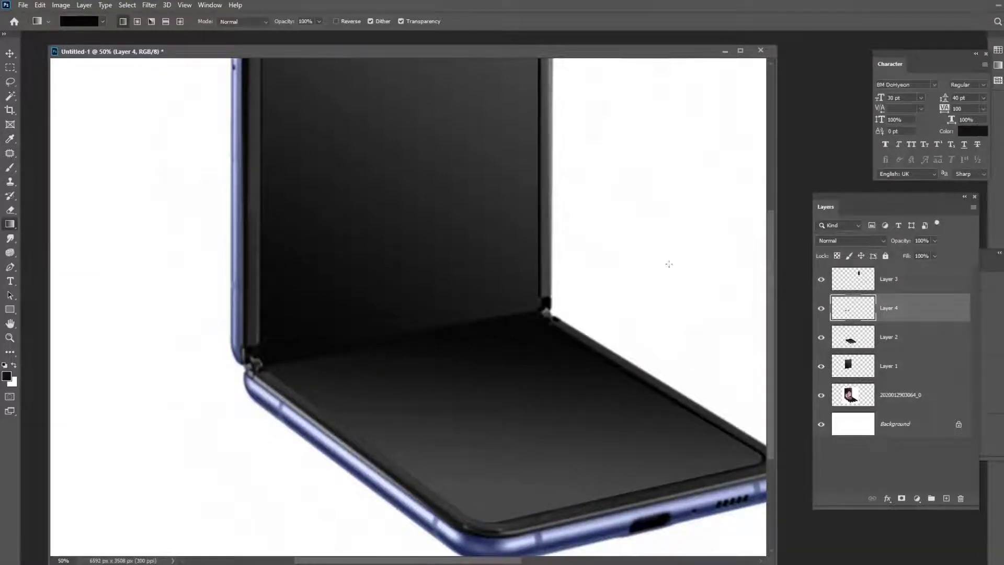
pyautogui.scroll(2, 638, 262)
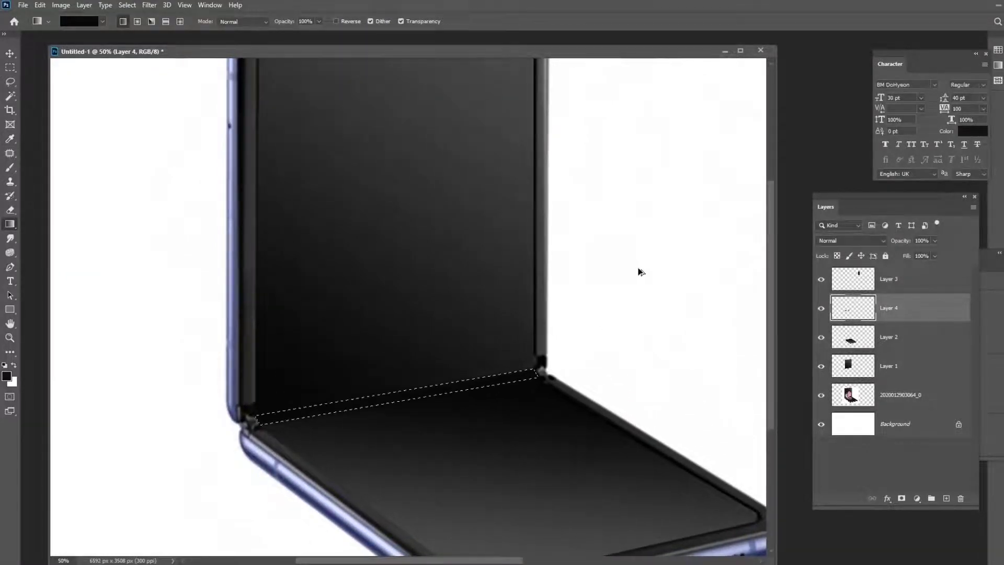
pyautogui.press('b')
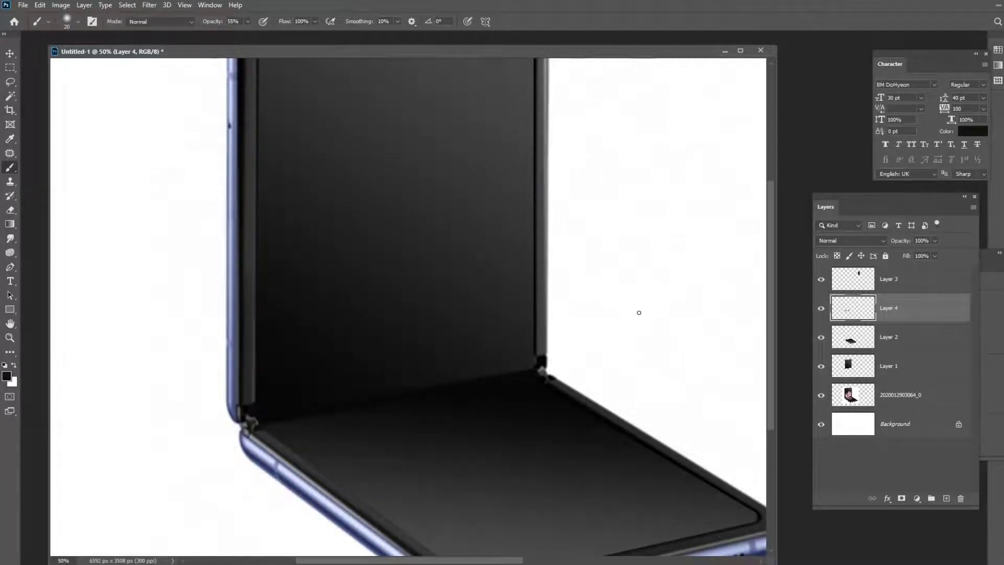
pyautogui.press(']')
pyautogui.press(']')
pyautogui.press(']')
pyautogui.press(']')
pyautogui.press(']')
pyautogui.press(']')
pyautogui.press(']')
pyautogui.press(']')
pyautogui.press(']')
pyautogui.press(']')
pyautogui.press(']')
pyautogui.press(']')
pyautogui.press(']')
pyautogui.press(']')
pyautogui.hotkey('ctrl', '-')
pyautogui.hotkey('ctrl', '-')
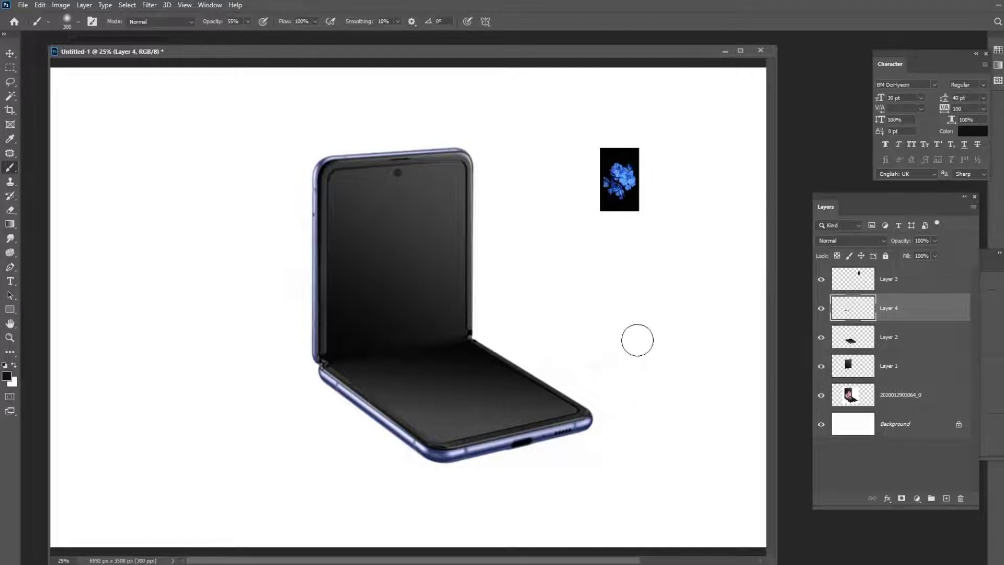
# Enlarge the flower image on Layer 3 proportionally to about 395% with Free Transform and apply it.
pyautogui.hscroll(2, 638, 354)
pyautogui.press('v')
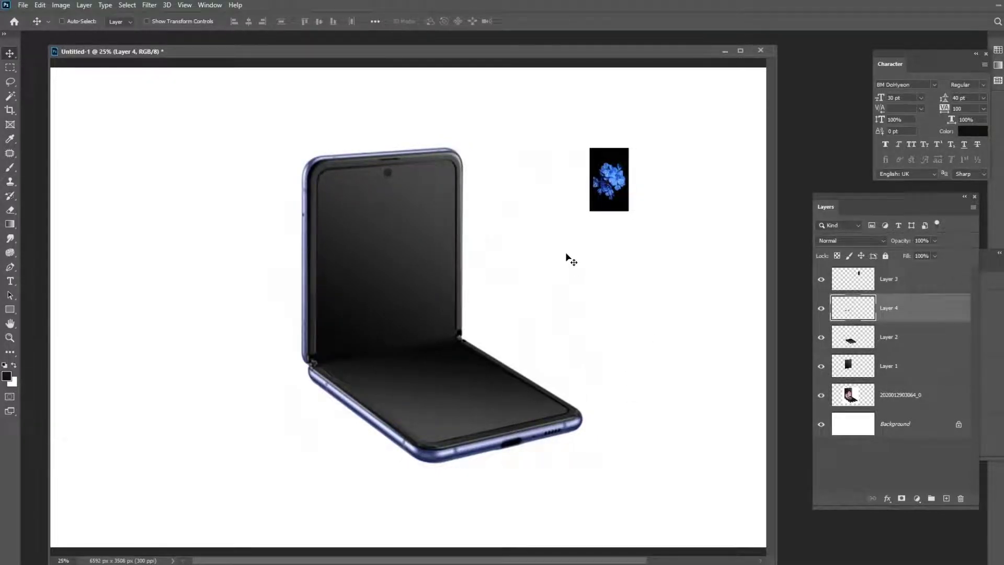
pyautogui.moveTo(681, 276); pyautogui.dragTo(608, 279)
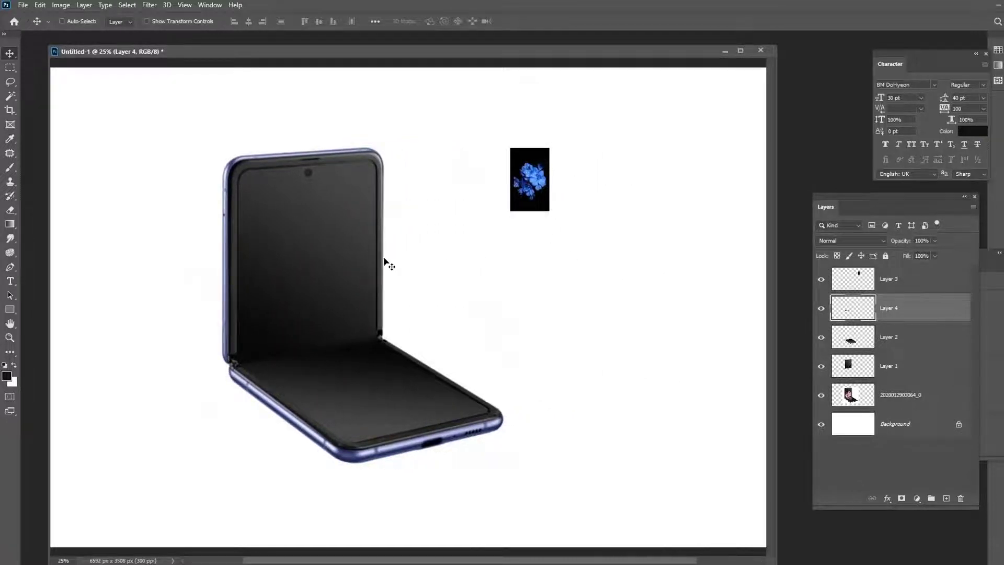
pyautogui.click(921, 285)
pyautogui.hotkey('ctrl', '-')
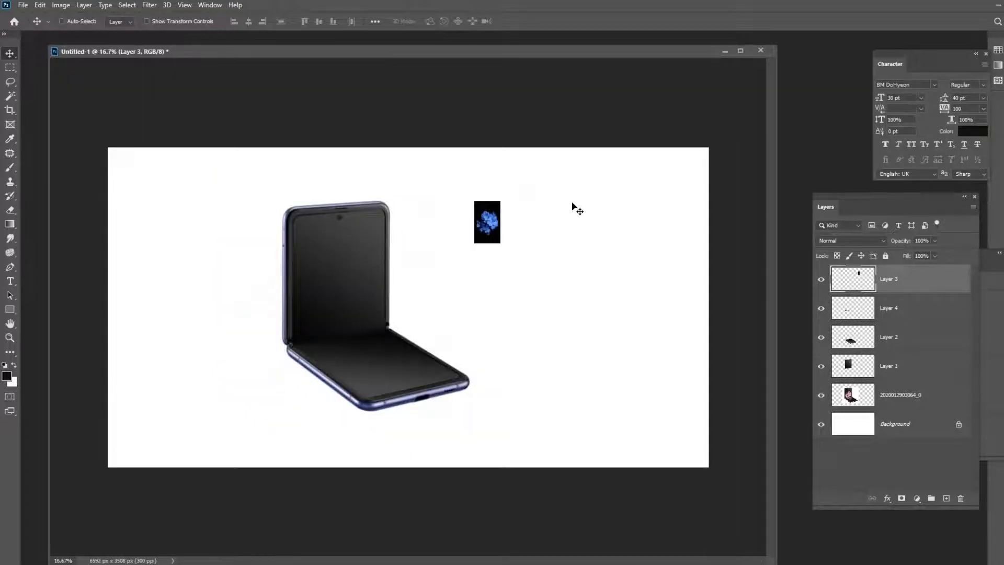
pyautogui.click(62, 5)
pyautogui.moveTo(46, 6)
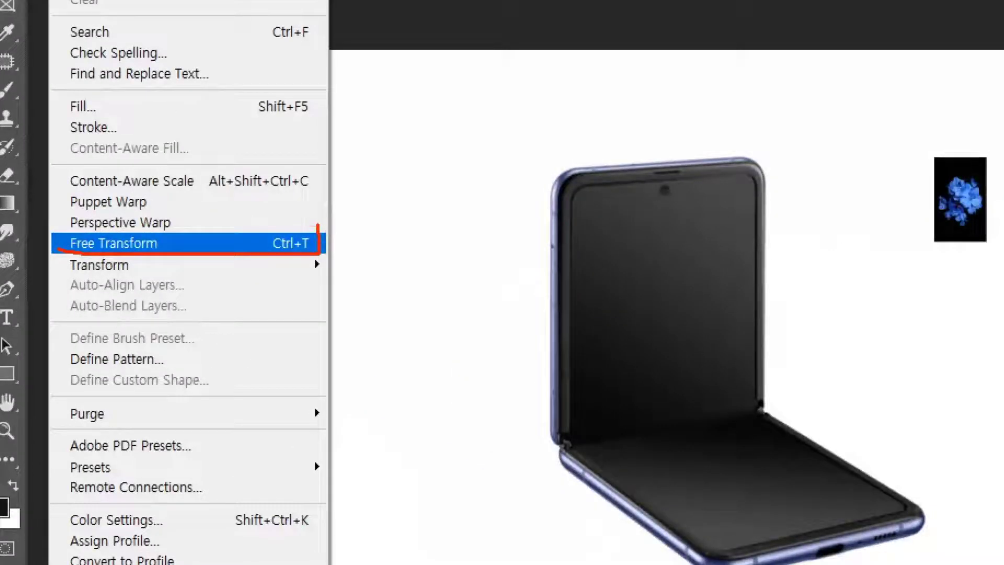
pyautogui.click(114, 242)
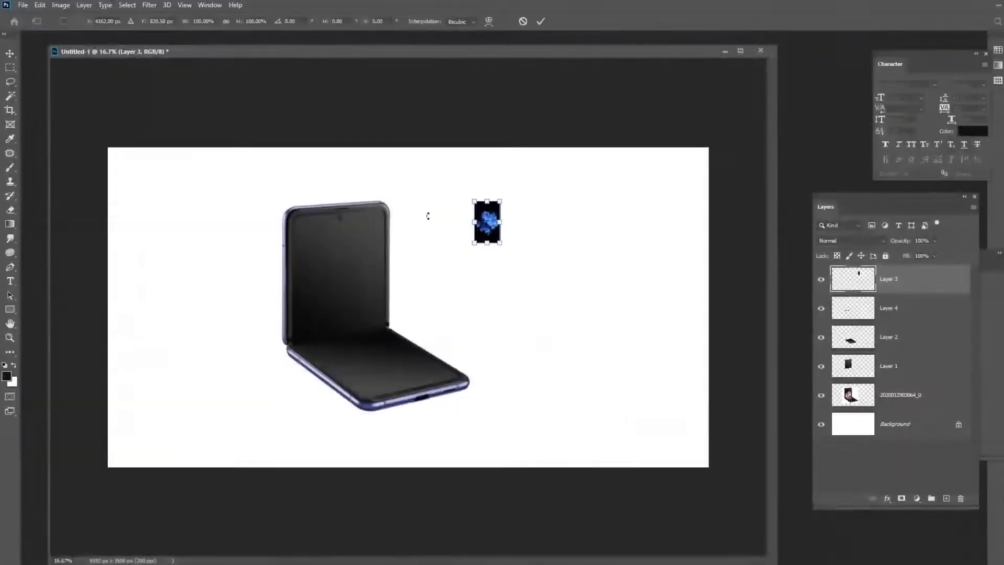
pyautogui.moveTo(500, 243); pyautogui.dragTo(585, 361)
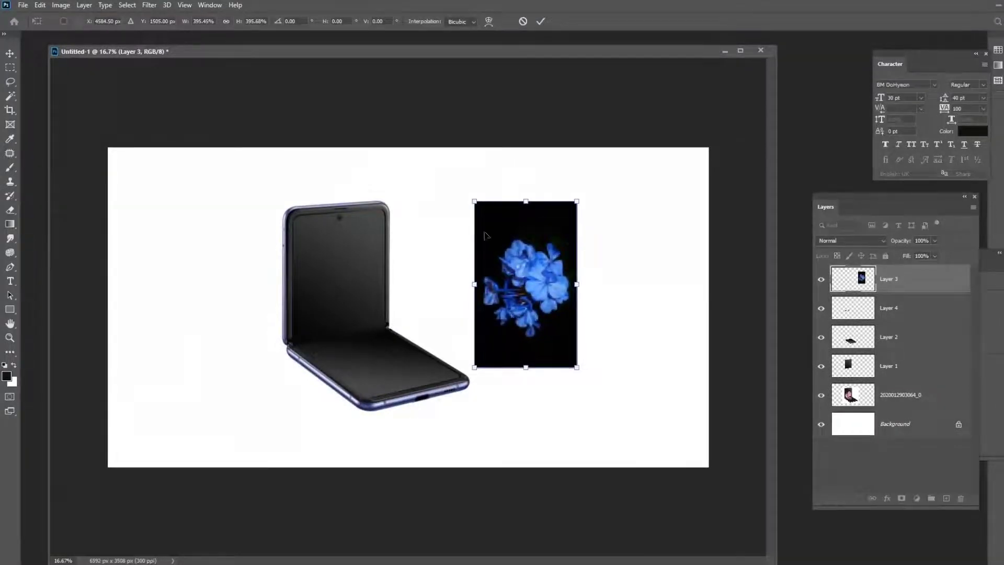
pyautogui.click(8, 51)
# Lay the flower image over the phone's upper screen at 58% opacity and narrow it to match the screen's width.
pyautogui.moveTo(534, 291); pyautogui.dragTo(358, 292)
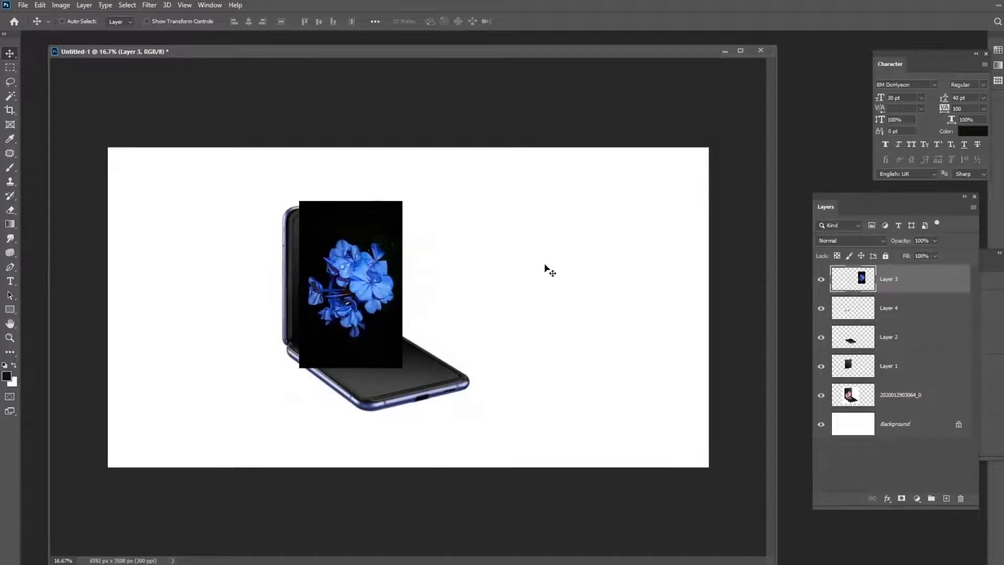
pyautogui.moveTo(935, 252); pyautogui.dragTo(914, 252)
pyautogui.moveTo(414, 266); pyautogui.dragTo(369, 272)
pyautogui.hotkey('ctrl', 't')
pyautogui.moveTo(389, 371); pyautogui.dragTo(338, 369)
pyautogui.moveTo(288, 285); pyautogui.dragTo(291, 285)
pyautogui.press('Return')
# Move the flower image back onto the white space beside the phone and restore its opacity to 100%.
pyautogui.moveTo(391, 292); pyautogui.dragTo(572, 286)
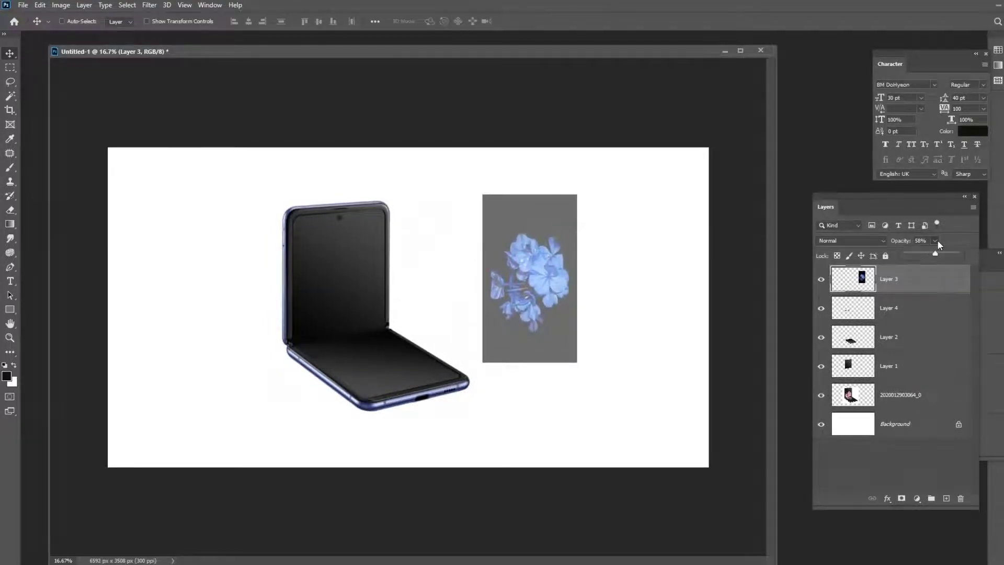
pyautogui.moveTo(935, 255); pyautogui.dragTo(963, 255)
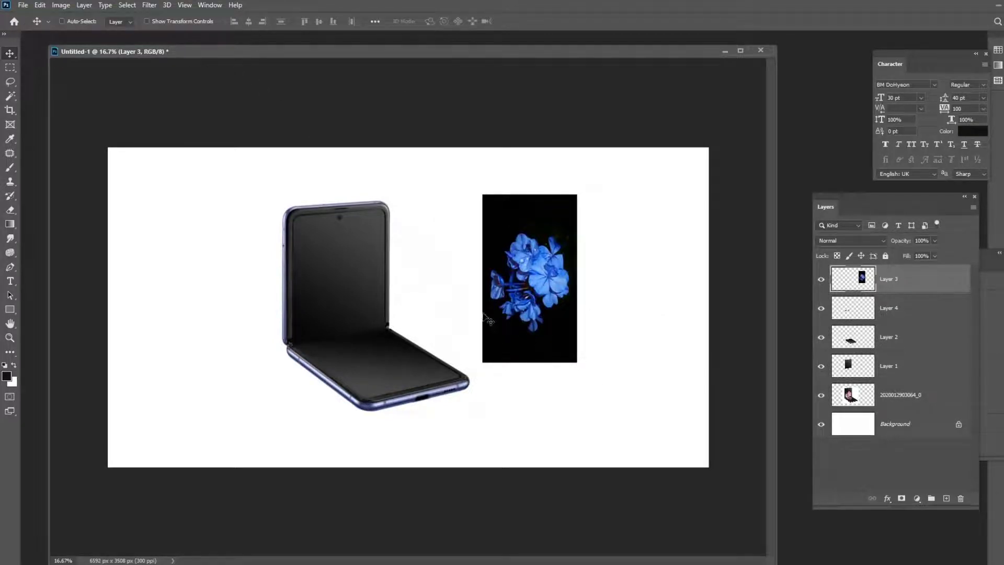
# Show the rulers and place a horizontal guide through the vertical middle of the flower image.
pyautogui.click(185, 5)
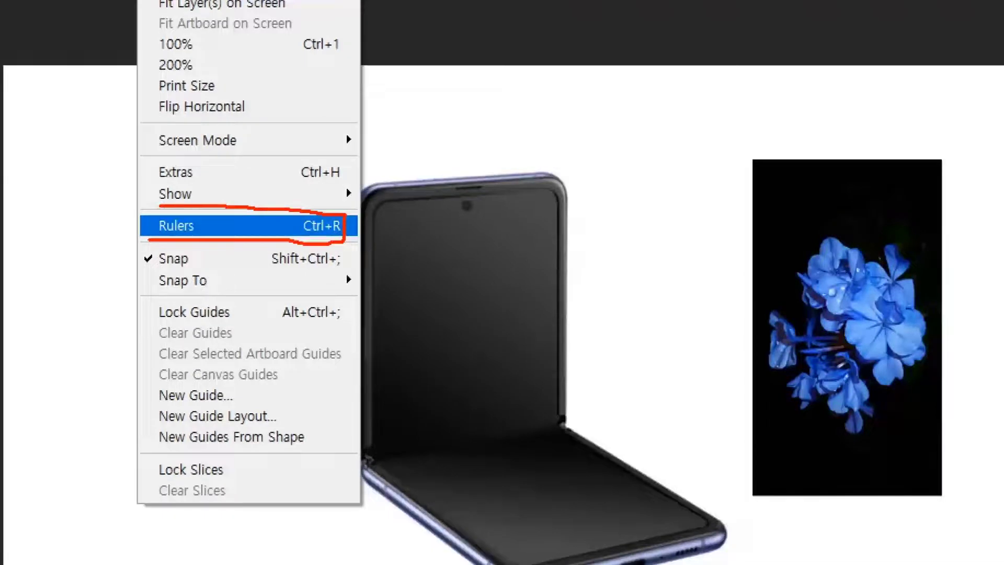
pyautogui.click(176, 226)
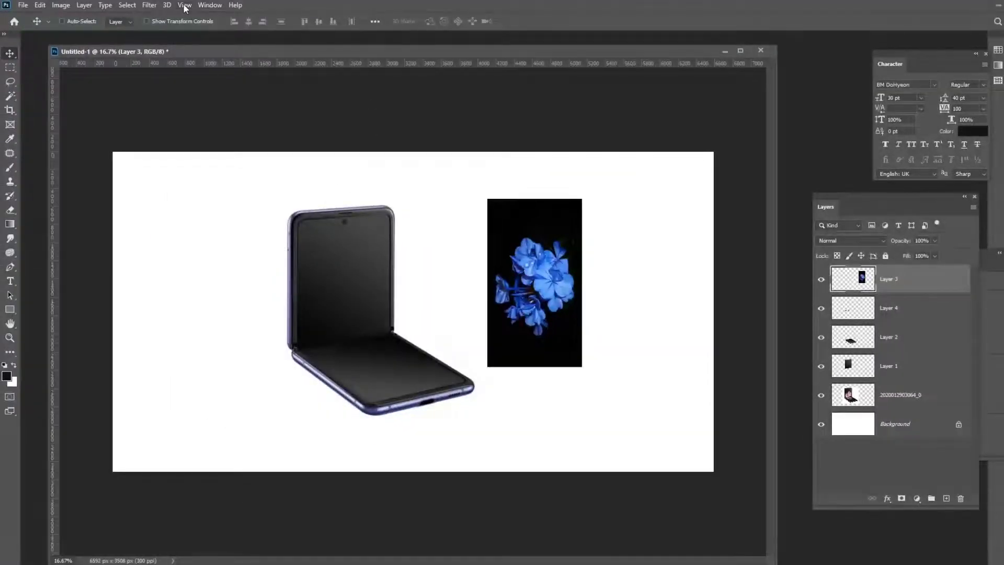
pyautogui.click(185, 6)
pyautogui.moveTo(225, 186)
pyautogui.click(381, 188)
pyautogui.moveTo(544, 66); pyautogui.dragTo(701, 283)
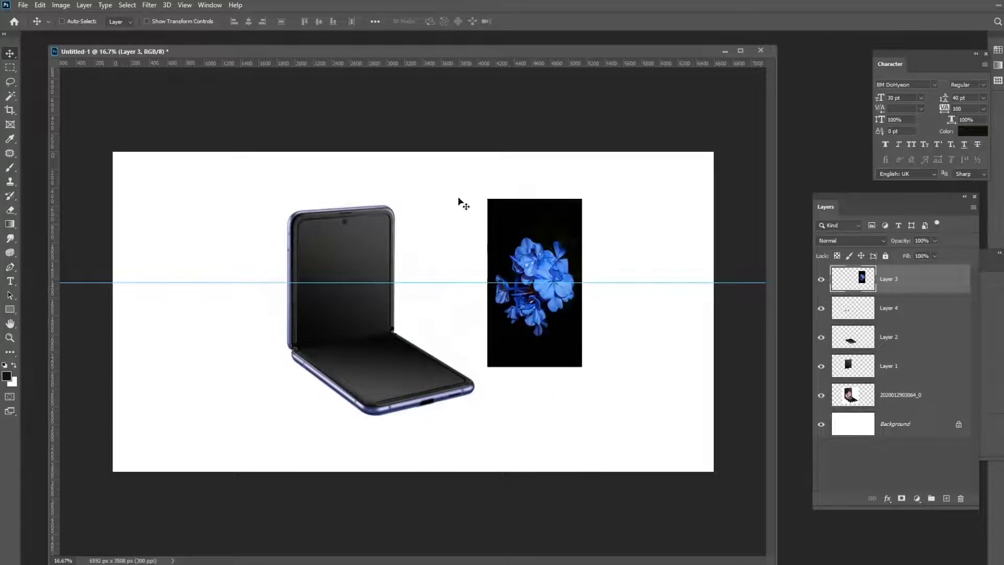
# Select the upper half of the flower image down to the guide and copy it to a new layer.
pyautogui.click(10, 67)
pyautogui.moveTo(471, 173); pyautogui.dragTo(593, 282)
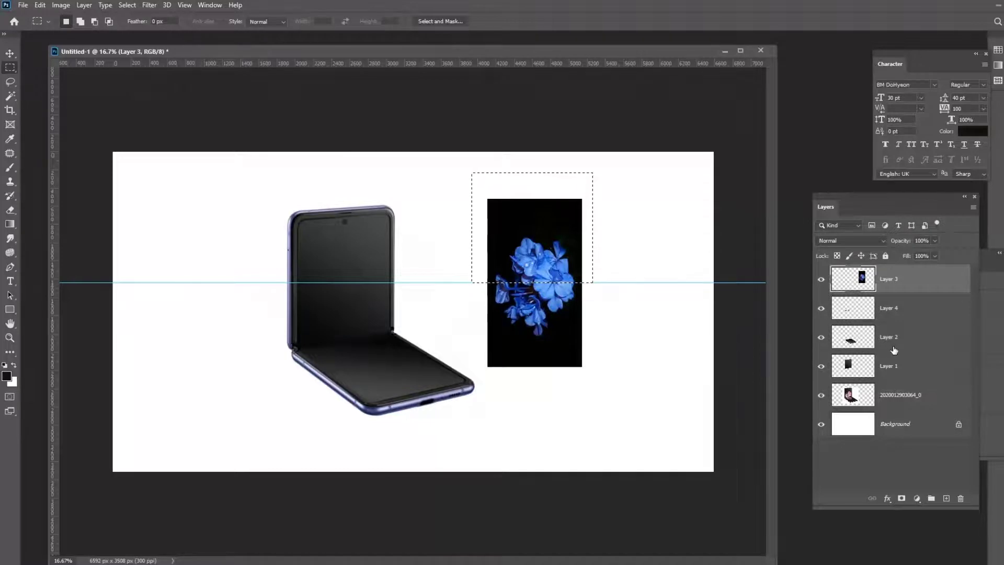
pyautogui.hotkey('ctrl', 'j')
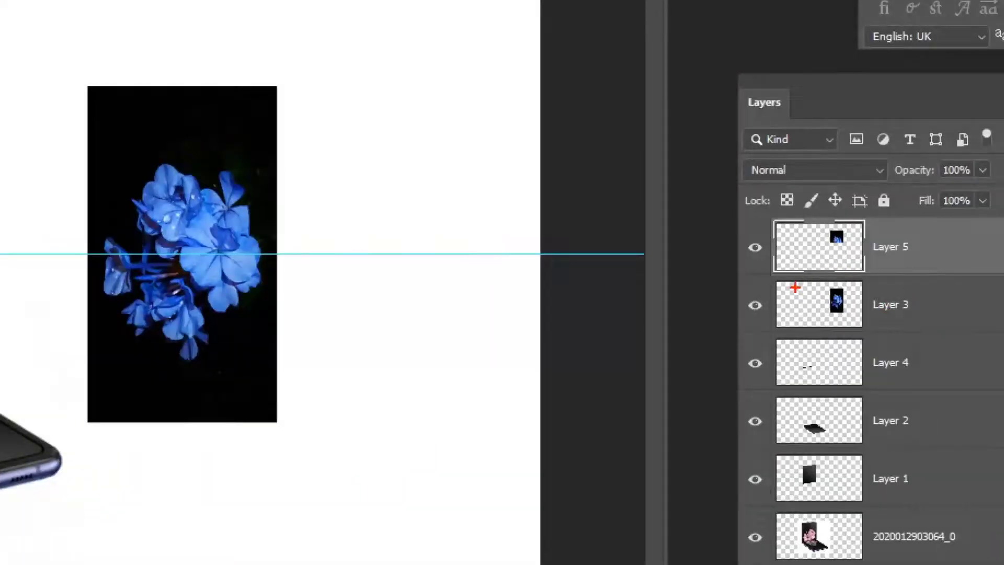
pyautogui.moveTo(810, 214)
pyautogui.mouseDown()
pyautogui.moveTo(807, 316)
pyautogui.moveTo(838, 339)
pyautogui.moveTo(874, 322)
pyautogui.moveTo(878, 226)
pyautogui.moveTo(799, 215)
pyautogui.mouseUp()
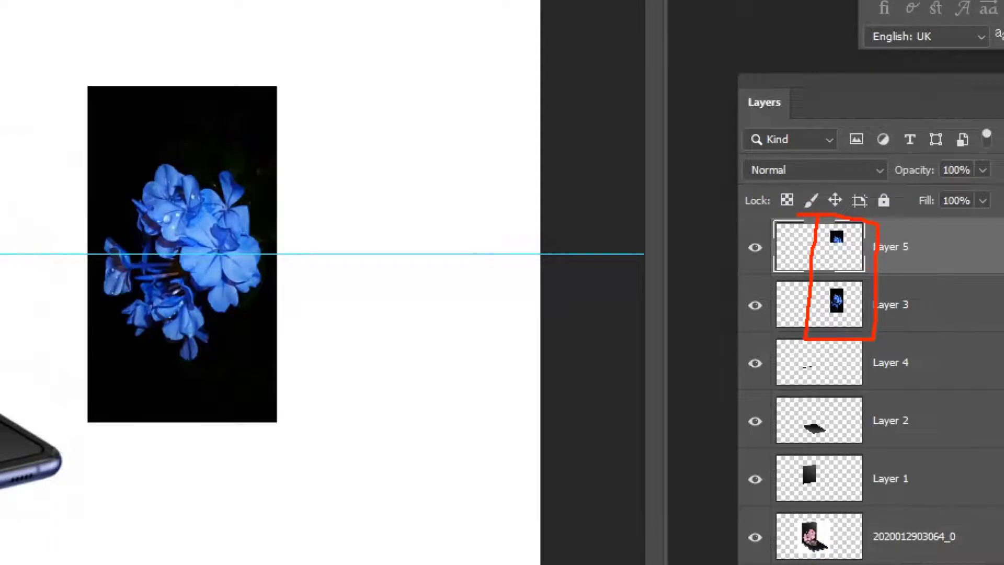
pyautogui.moveTo(848, 250); pyautogui.dragTo(941, 302)
pyautogui.moveTo(848, 270)
pyautogui.mouseDown()
pyautogui.moveTo(856, 244)
pyautogui.moveTo(891, 249)
pyautogui.mouseUp()
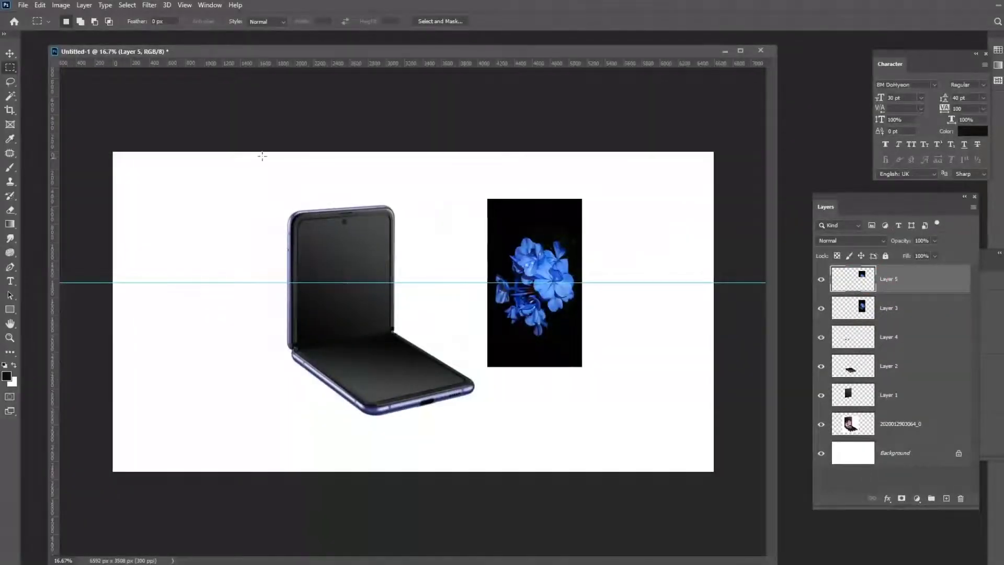
# Copy the half of Layer 3 below the guide to a new layer and hide the original Layer 3.
pyautogui.moveTo(610, 397); pyautogui.dragTo(475, 283)
pyautogui.click(912, 320)
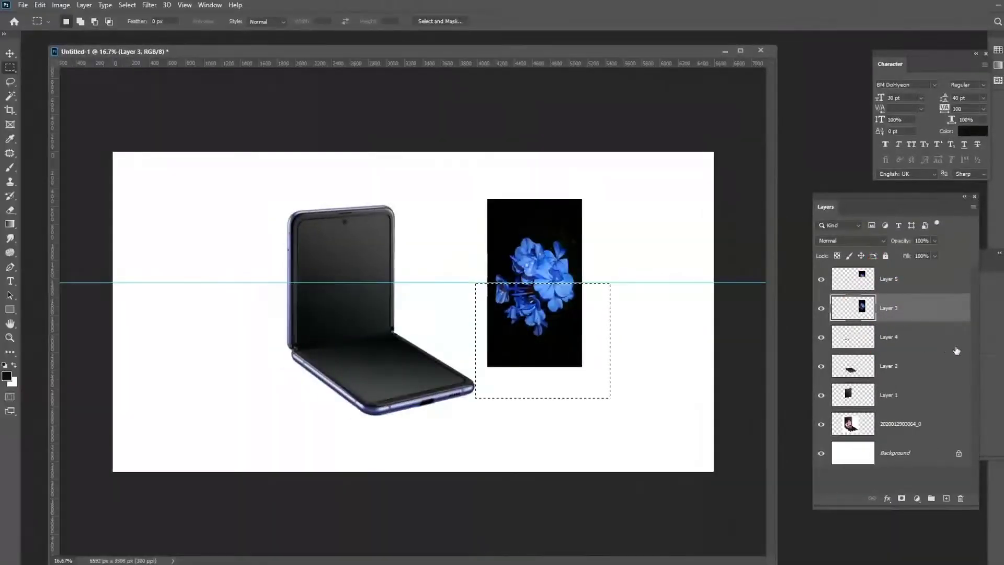
pyautogui.hotkey('ctrl', 'j')
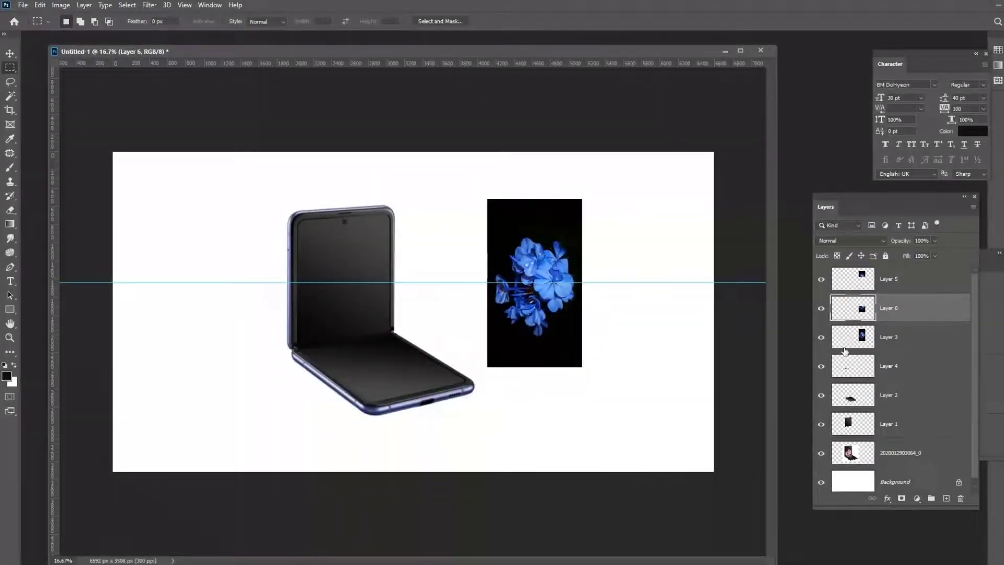
pyautogui.click(833, 343)
pyautogui.click(821, 337)
# Move the lower and upper flower halves apart on the white space beside the phone and remove the guide.
pyautogui.click(889, 309)
pyautogui.press('v')
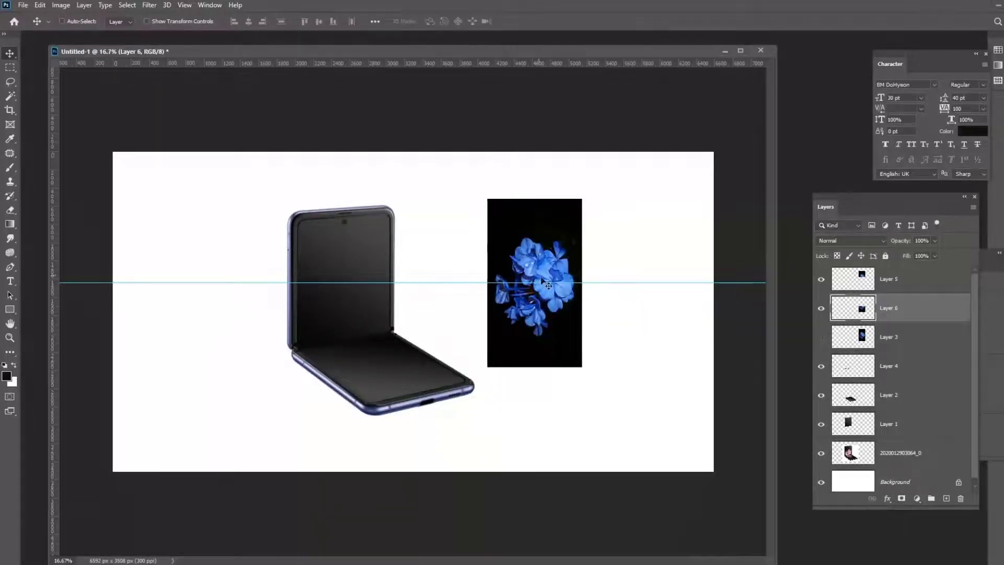
pyautogui.moveTo(559, 329); pyautogui.dragTo(604, 375)
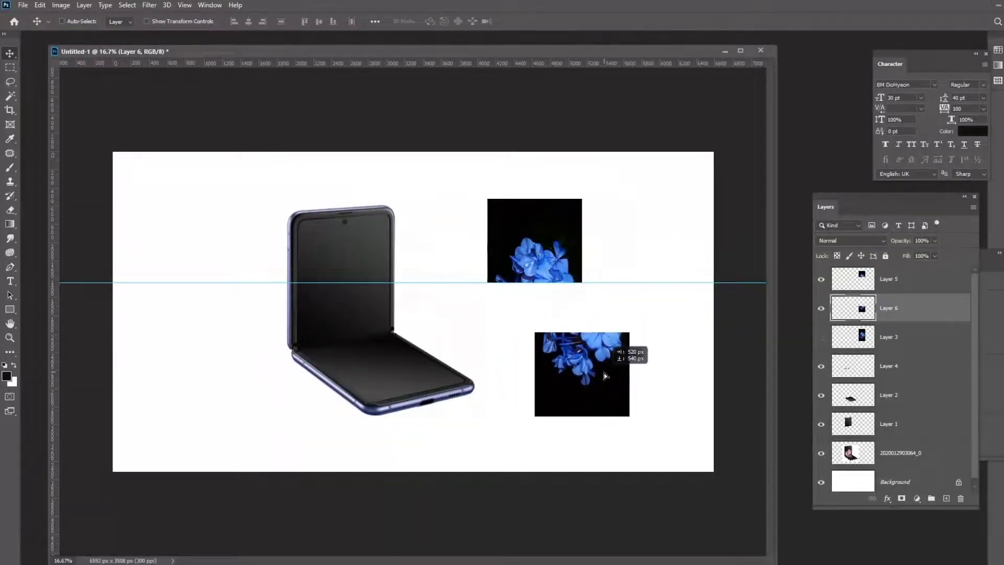
pyautogui.keyDown('ctrl'); pyautogui.click(543, 251); pyautogui.keyUp('ctrl')
pyautogui.moveTo(543, 251); pyautogui.dragTo(588, 230)
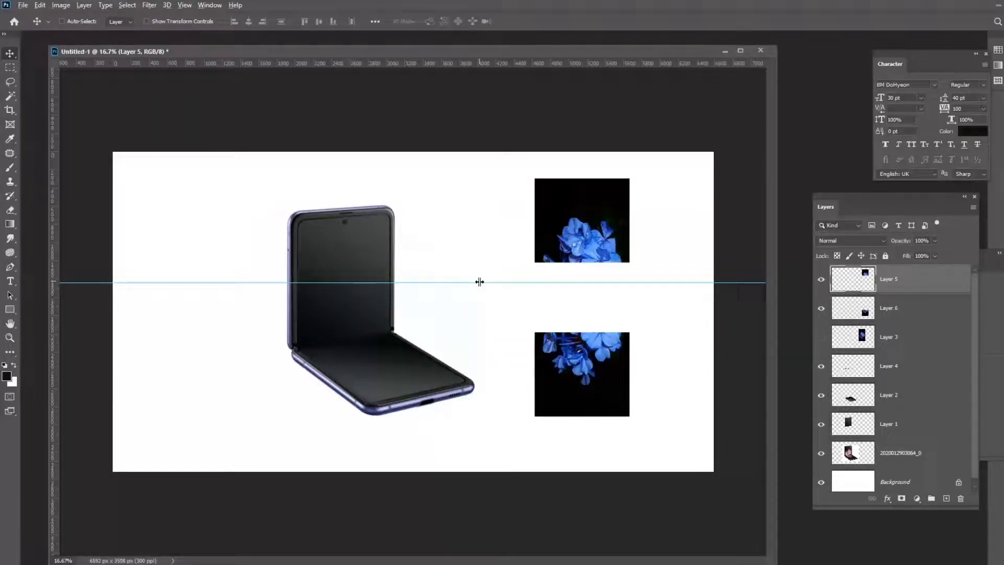
pyautogui.moveTo(480, 280); pyautogui.dragTo(563, 7)
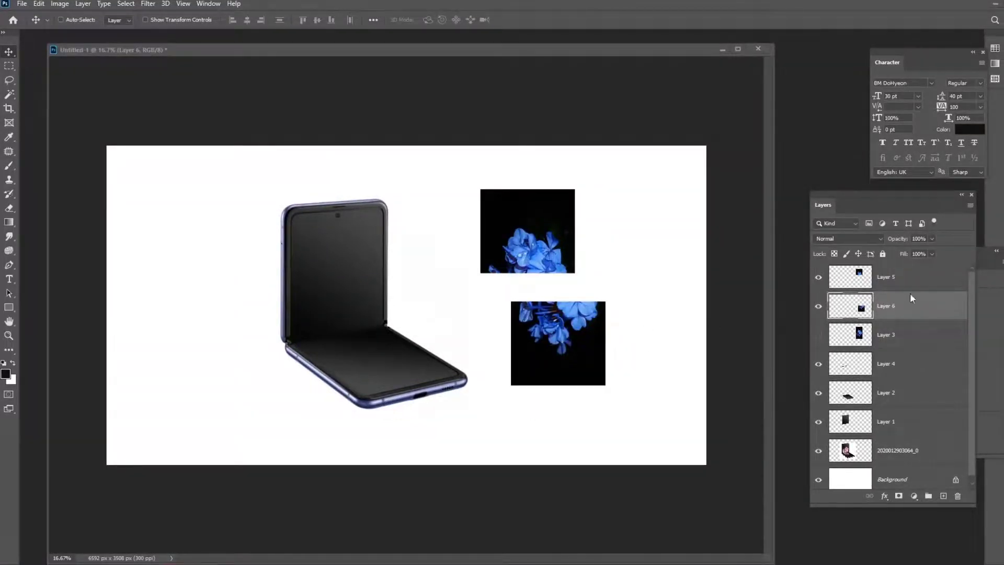
# Move the upper flower half on Layer 5 onto the phone's upper screen, its lower right corner at the right hinge.
pyautogui.click(872, 276)
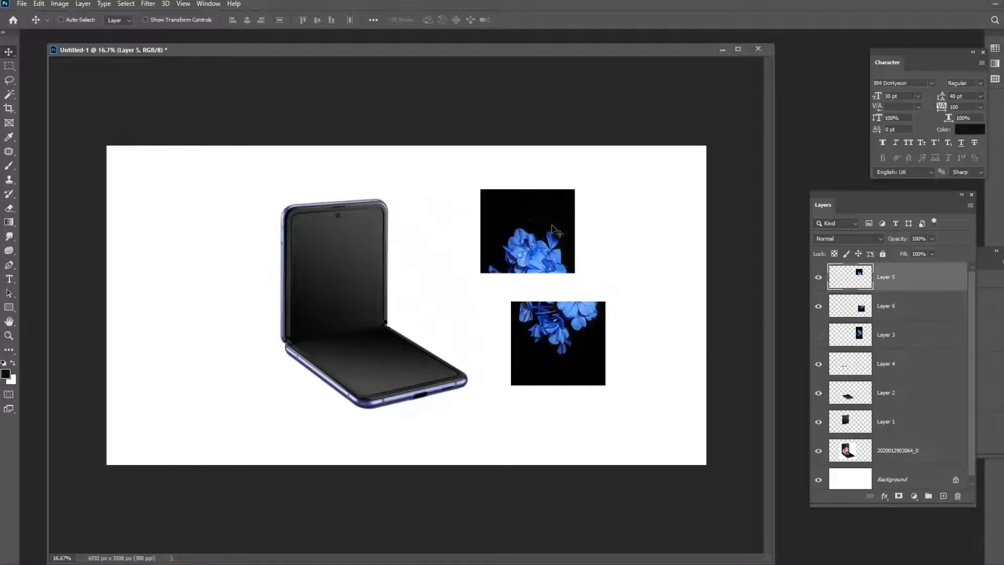
pyautogui.hotkey('ctrl', '+')
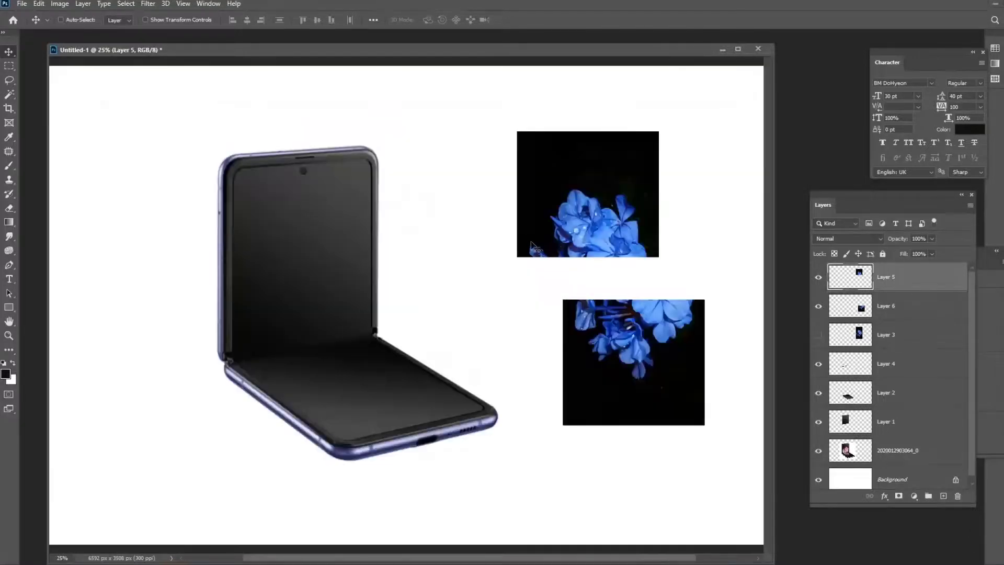
pyautogui.hscroll(-3, 366, 345)
pyautogui.moveTo(658, 203); pyautogui.dragTo(373, 278)
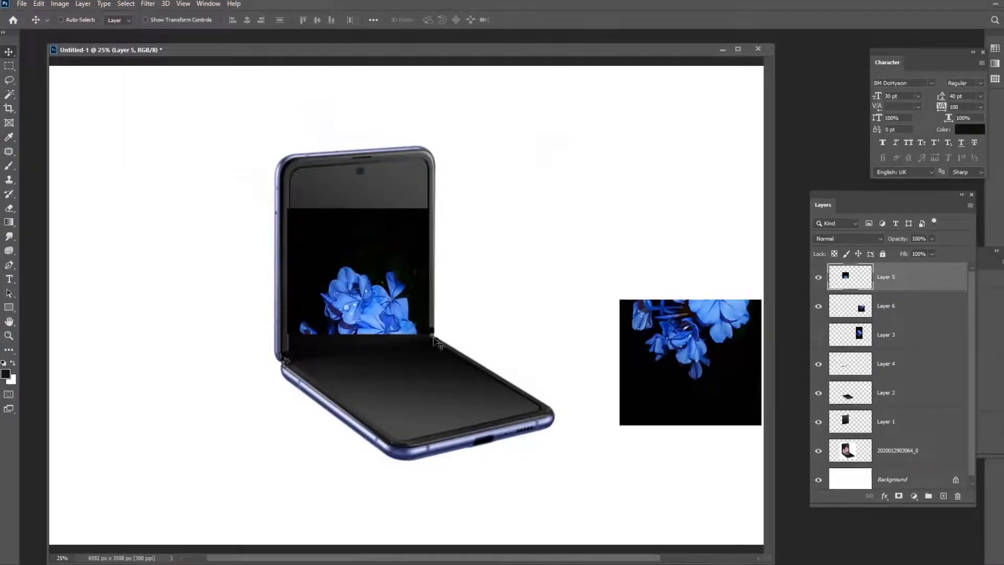
pyautogui.hscroll(-1, 466, 307)
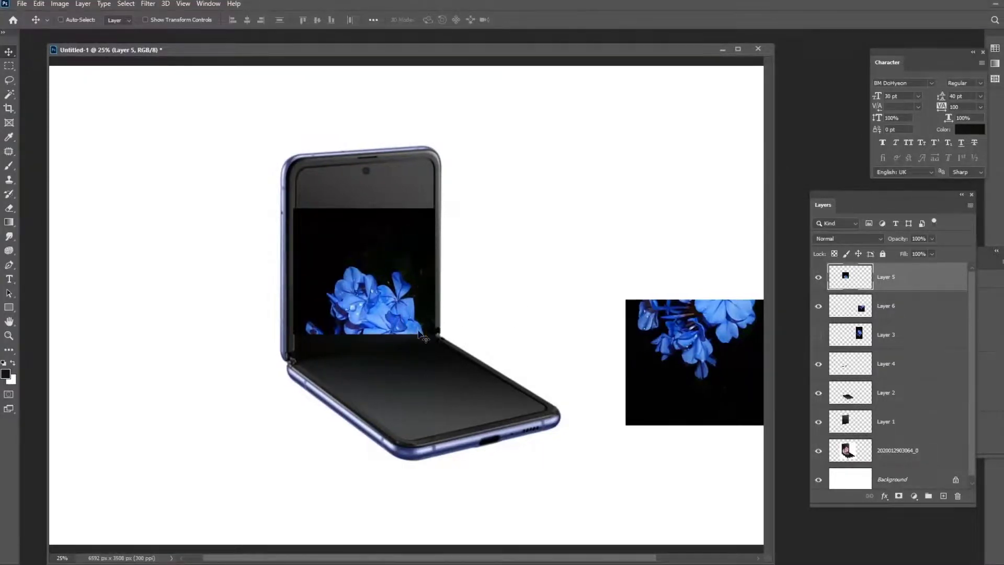
pyautogui.moveTo(423, 336); pyautogui.dragTo(427, 337)
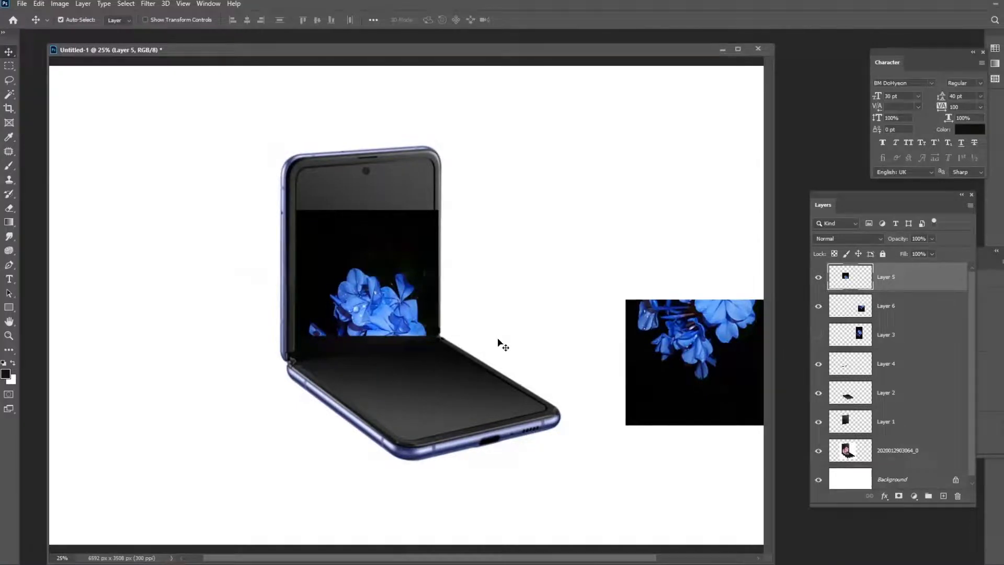
pyautogui.hotkey('ctrl', 't')
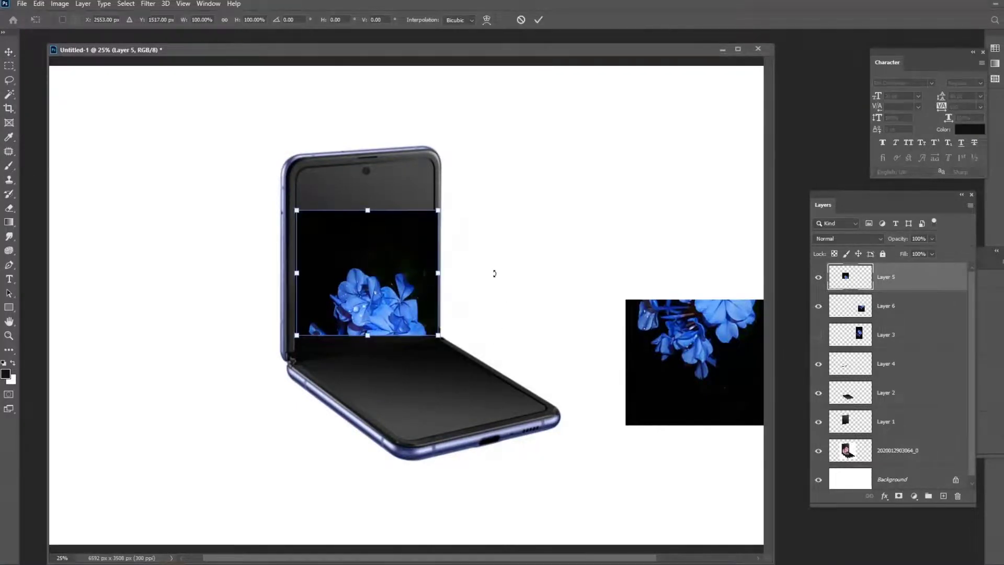
pyautogui.moveTo(466, 200); pyautogui.dragTo(451, 172)
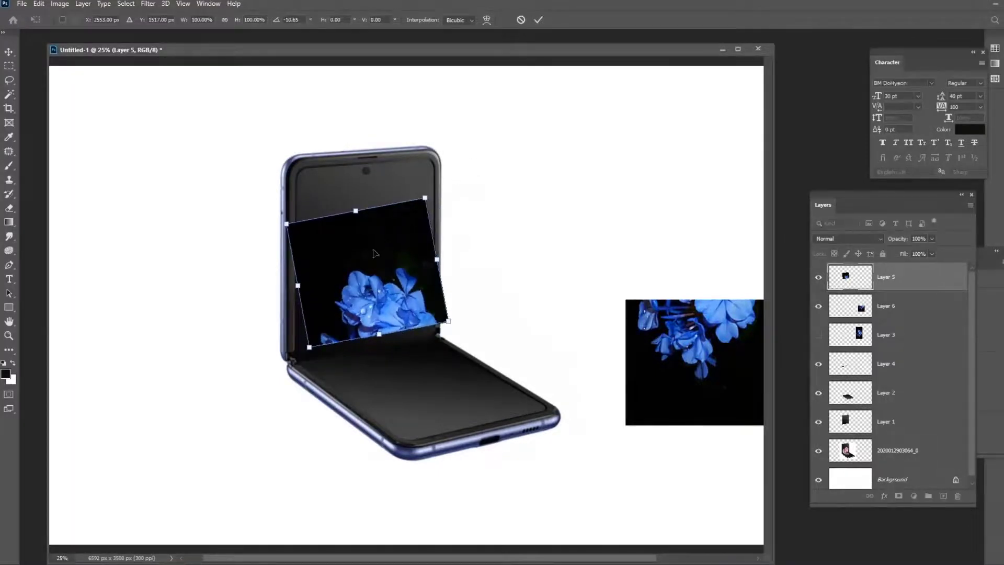
pyautogui.hotkey('ctrl', 'z')
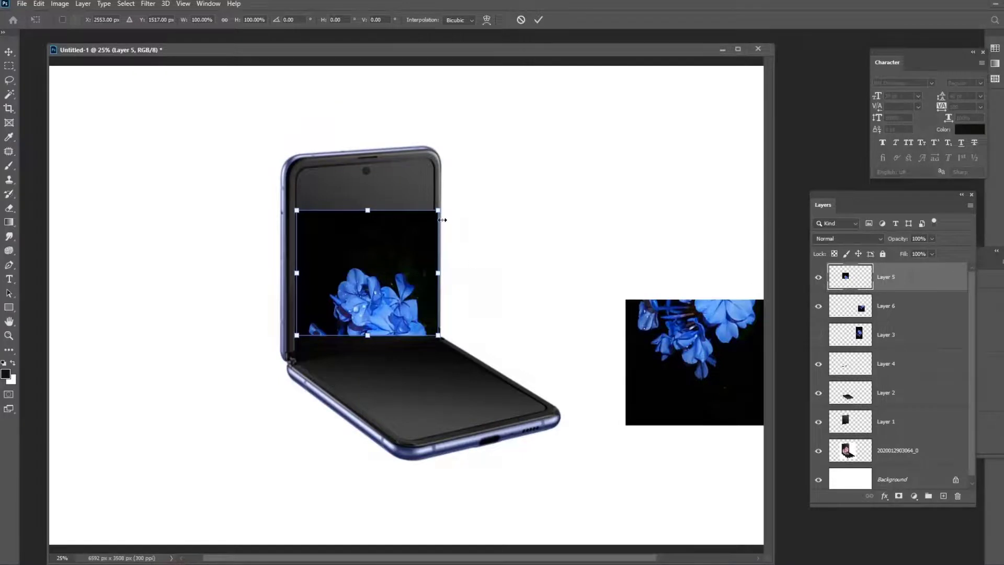
pyautogui.moveTo(438, 210)
pyautogui.mouseDown()
pyautogui.moveTo(489, 175)
pyautogui.moveTo(435, 215)
pyautogui.mouseUp()
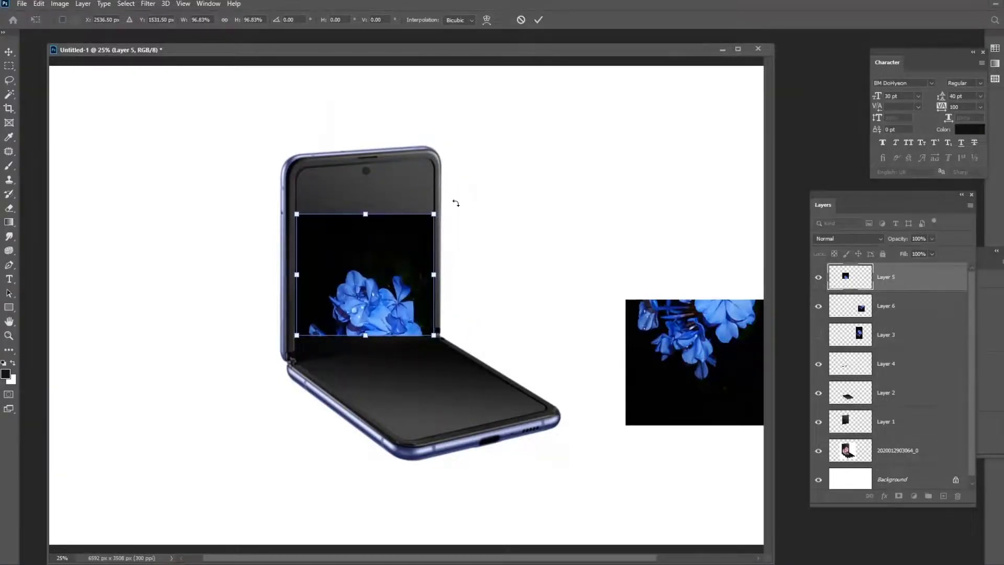
pyautogui.press('Return')
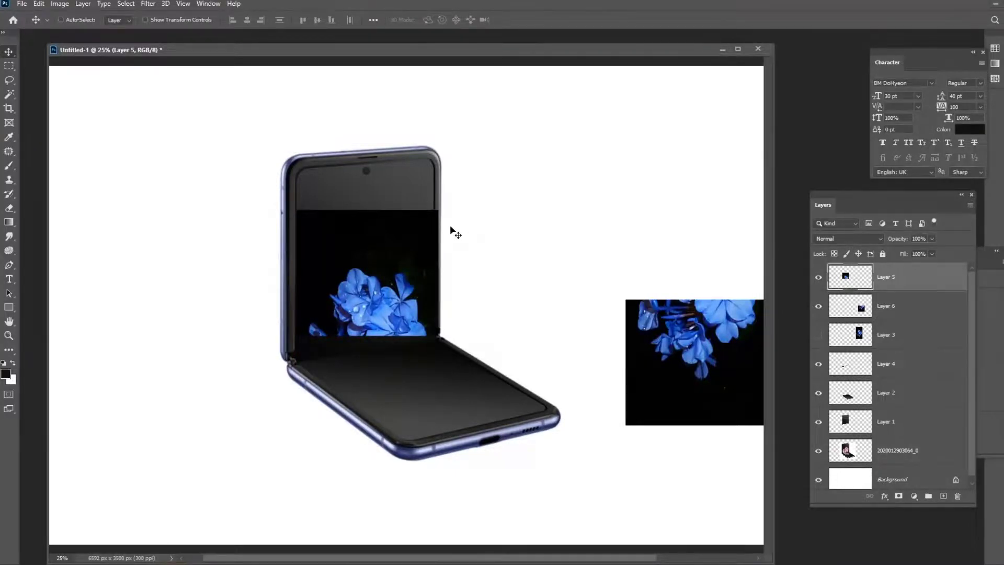
# Distort the upper flower half on Layer 5 so its corners follow the upper screen's sides and the slanted fold line.
pyautogui.hotkey('ctrl', 't')
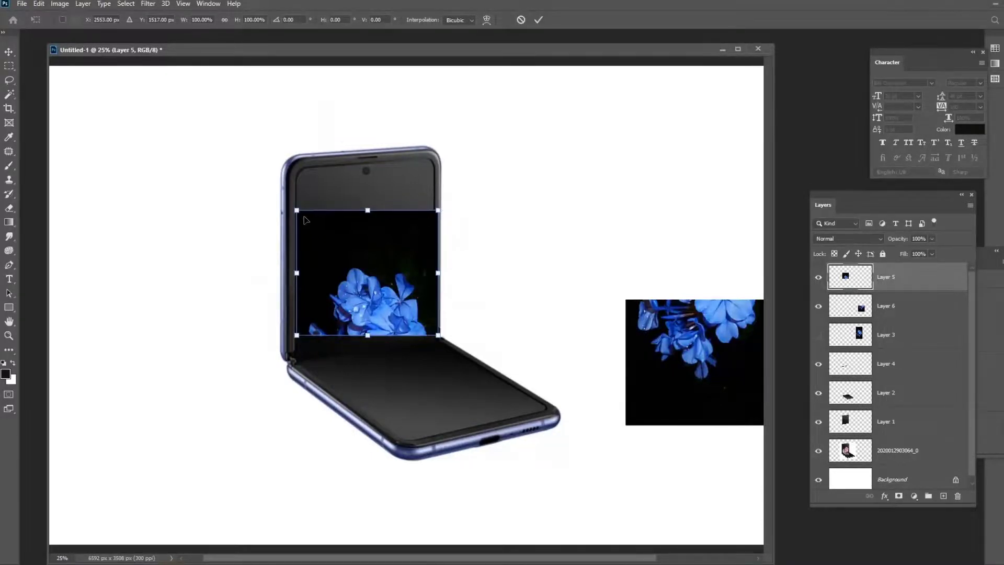
pyautogui.moveTo(438, 212); pyautogui.dragTo(434, 199)
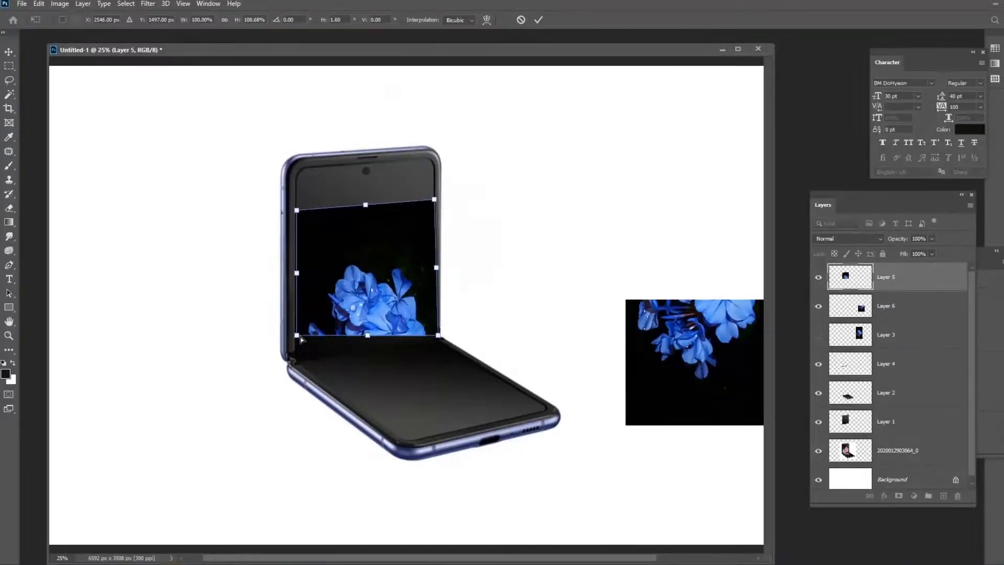
pyautogui.moveTo(297, 337); pyautogui.dragTo(296, 361)
pyautogui.moveTo(439, 337); pyautogui.dragTo(433, 332)
pyautogui.moveTo(297, 211); pyautogui.dragTo(301, 215)
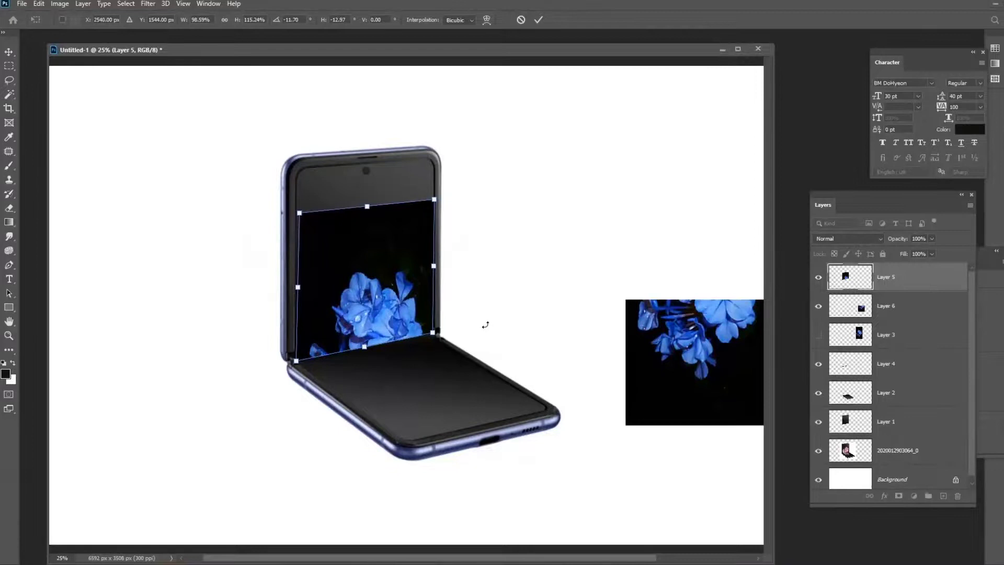
pyautogui.press('Return')
# Move the lower flower half on Layer 6 onto the phone's lower screen and distort its corners to fit that screen's perspective.
pyautogui.hscroll(2, 531, 329)
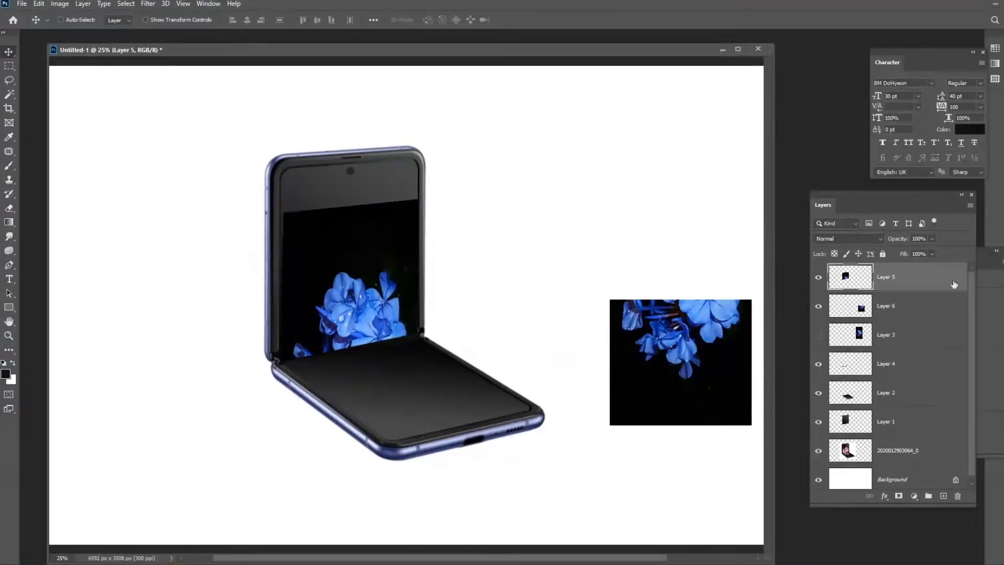
pyautogui.click(919, 309)
pyautogui.moveTo(695, 342); pyautogui.dragTo(408, 401)
pyautogui.hotkey('ctrl', 't')
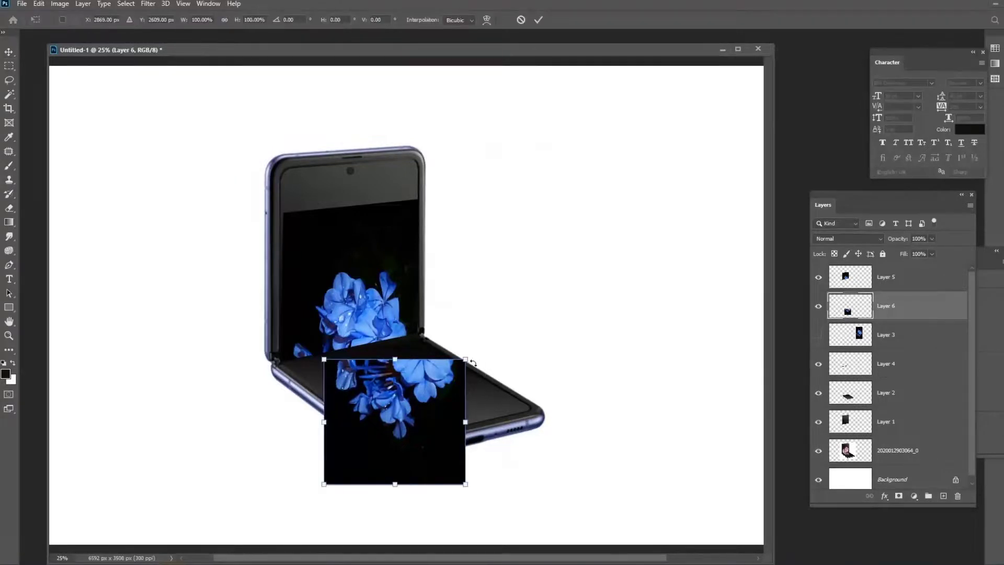
pyautogui.moveTo(465, 361); pyautogui.dragTo(420, 336)
pyautogui.moveTo(324, 358); pyautogui.dragTo(283, 362)
pyautogui.moveTo(327, 486); pyautogui.dragTo(527, 406)
pyautogui.moveTo(421, 340); pyautogui.dragTo(417, 334)
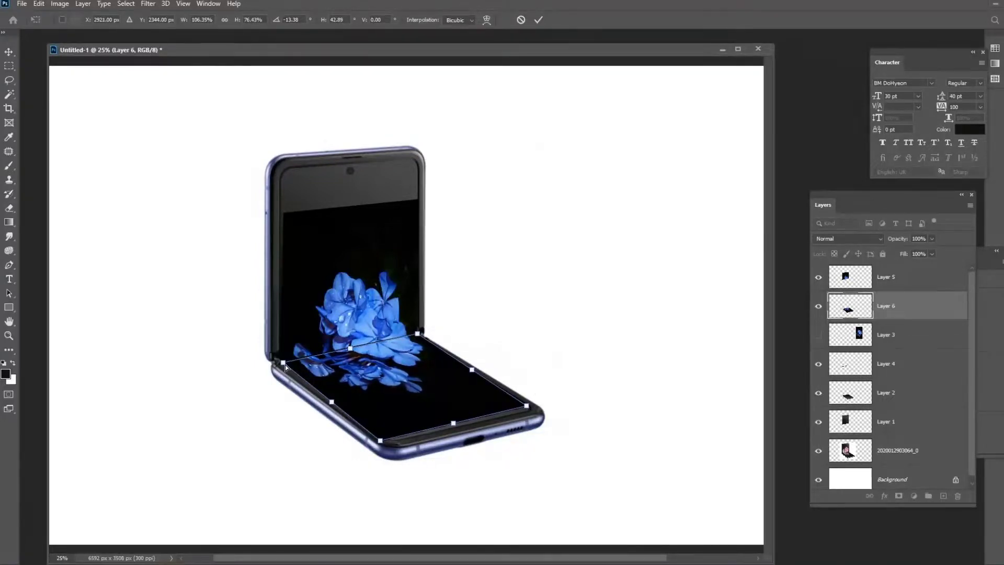
pyautogui.moveTo(283, 363); pyautogui.dragTo(283, 365)
pyautogui.press('Return')
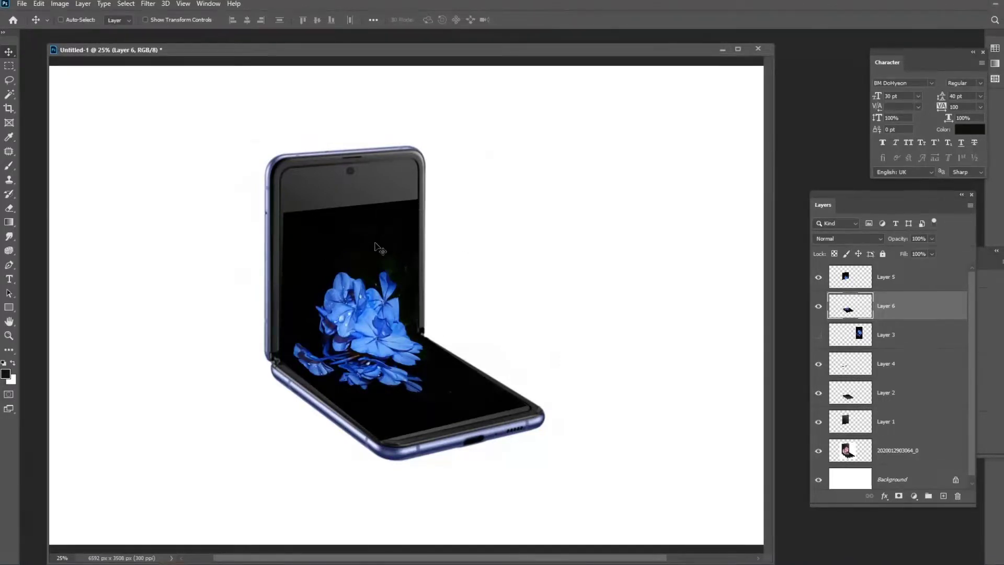
# Merge Layer 5 and Layer 6 into one flower layer.
pyautogui.press('w')
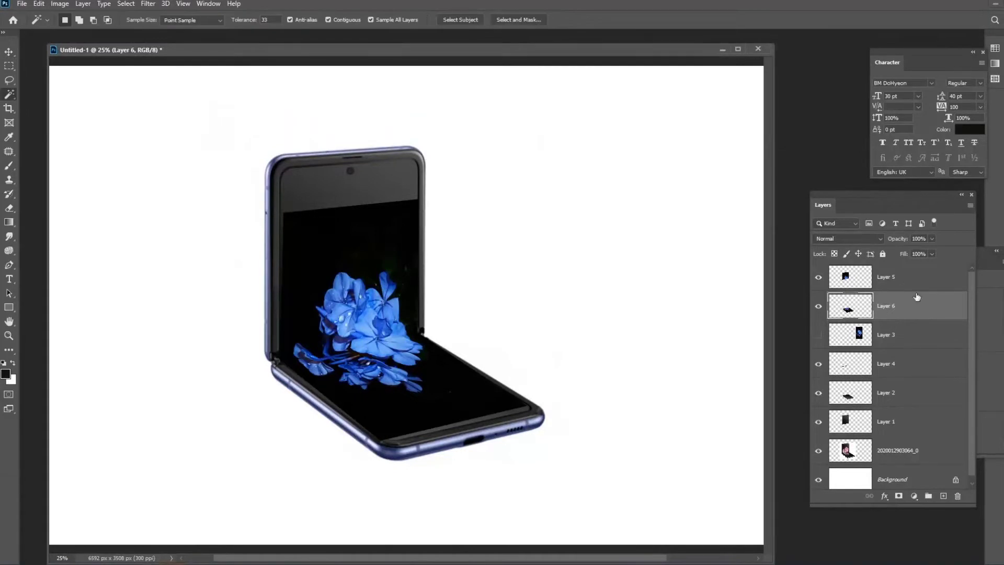
pyautogui.keyDown('shift'); pyautogui.click(900, 277); pyautogui.keyUp('shift')
pyautogui.hotkey('ctrl', 'e')
# Select the black background around the flowers with the Magic Wand at tolerance 22, delete it from the merged layer and deselect.
pyautogui.click(376, 233)
pyautogui.hotkey('ctrl', 'd')
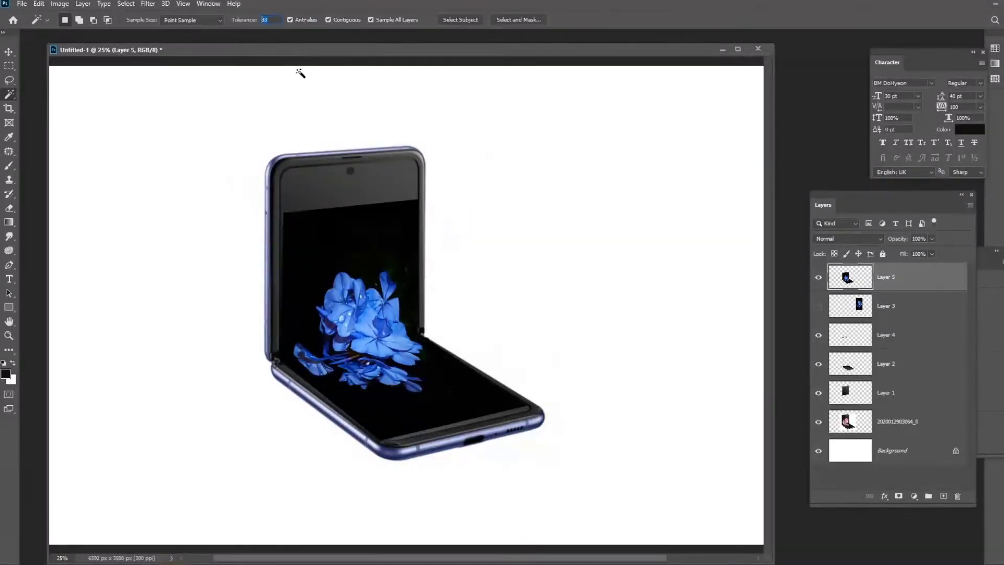
pyautogui.click(301, 94)
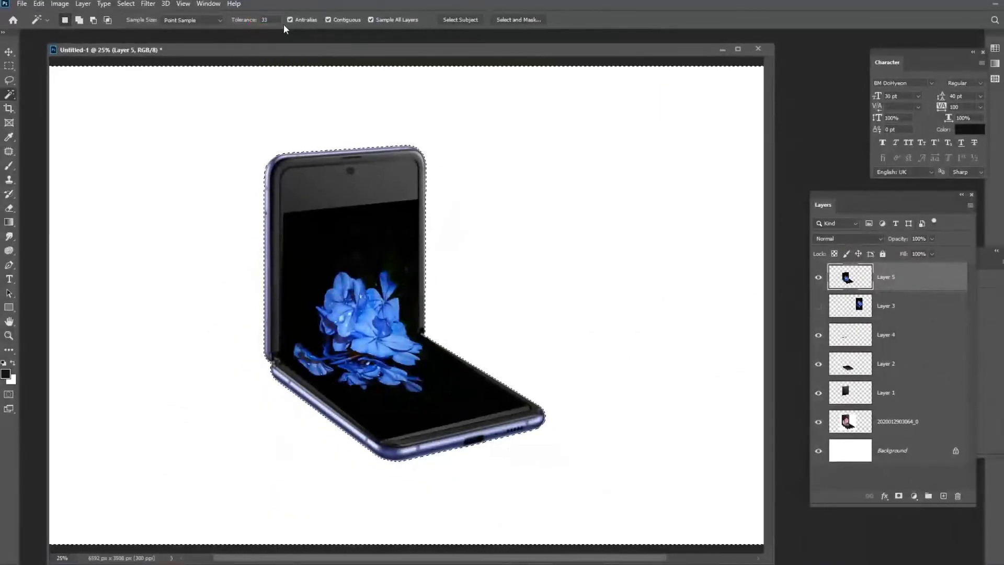
pyautogui.click(256, 42)
pyautogui.write('22')
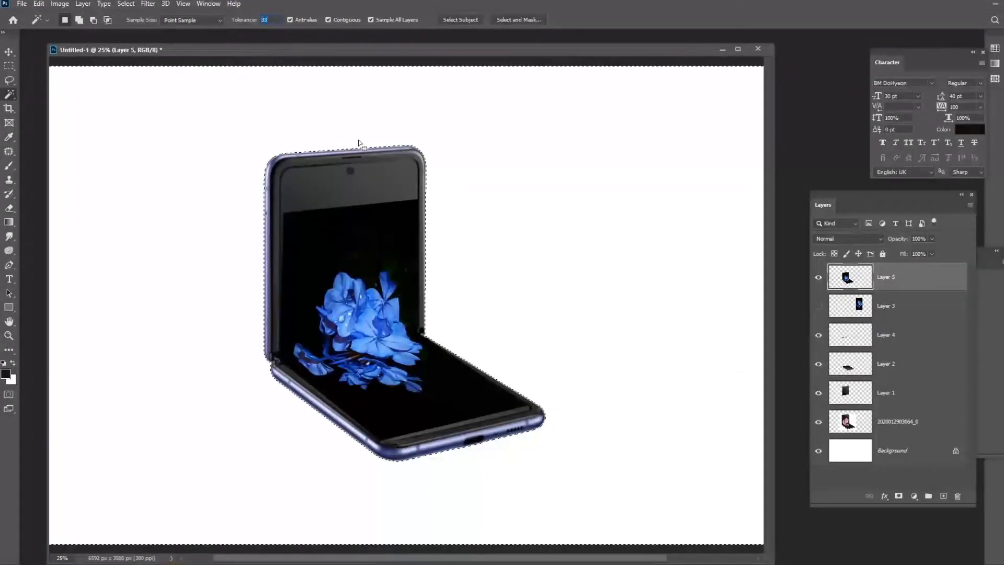
pyautogui.click(374, 249)
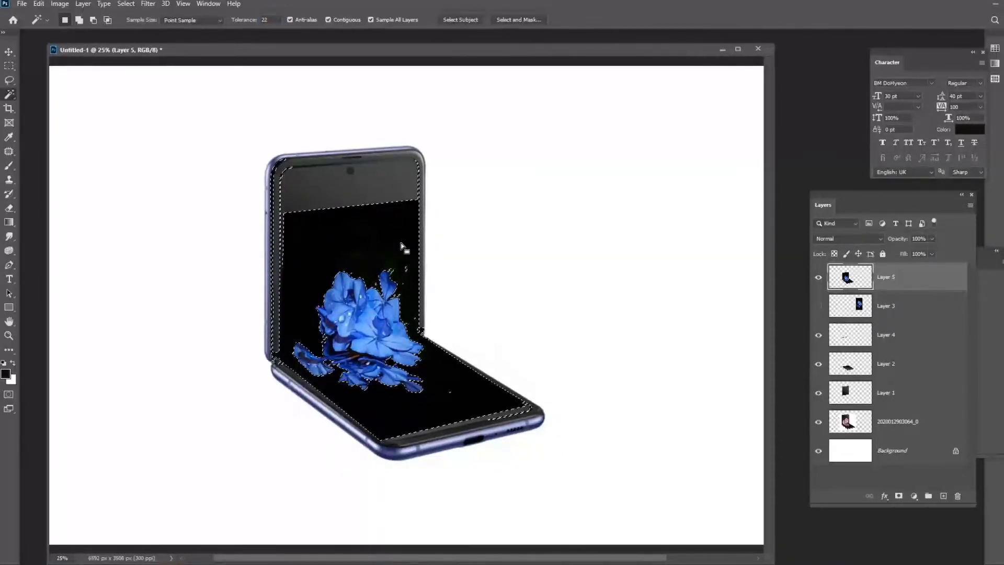
pyautogui.press('Delete')
pyautogui.hotkey('ctrl', 'd')
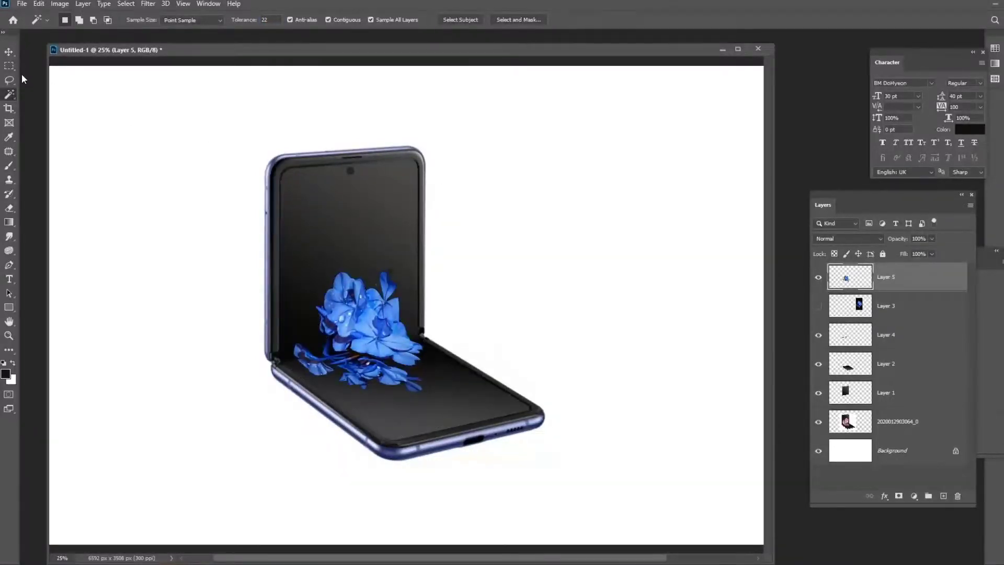
# Lower the opacity of the merged flower layer to 58%.
pyautogui.click(9, 53)
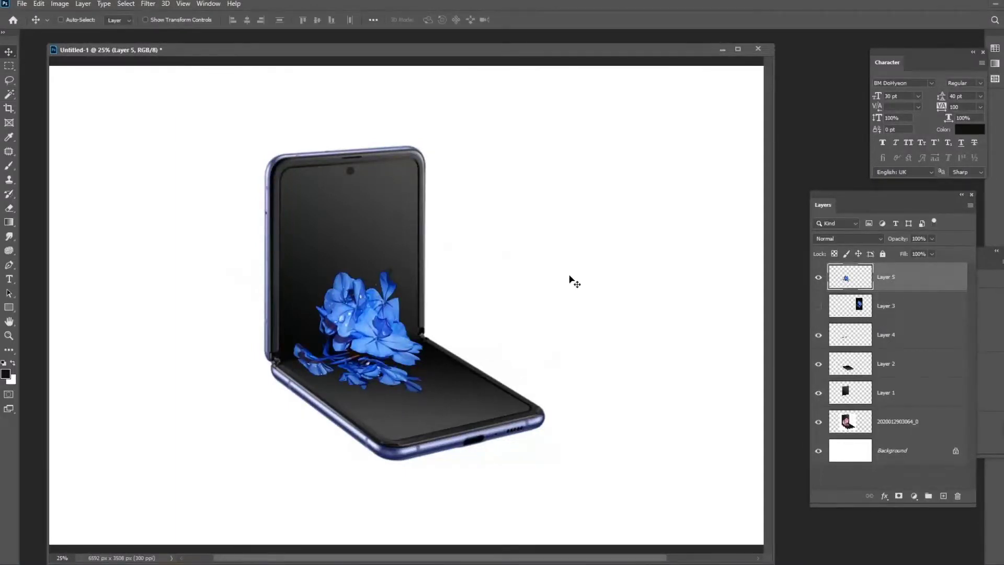
pyautogui.click(933, 239)
pyautogui.moveTo(921, 249); pyautogui.dragTo(911, 251)
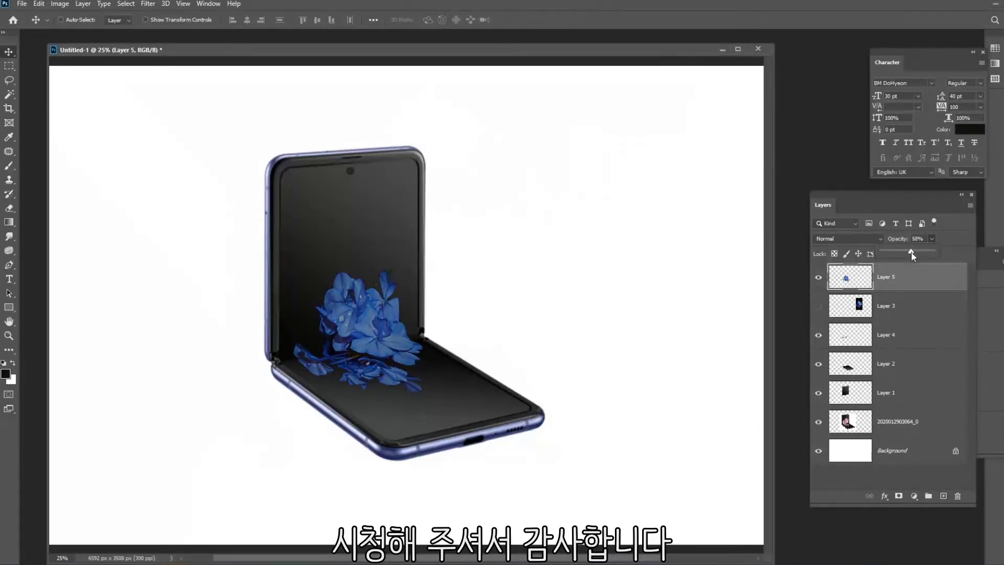
pyautogui.moveTo(665, 308); pyautogui.dragTo(672, 308)
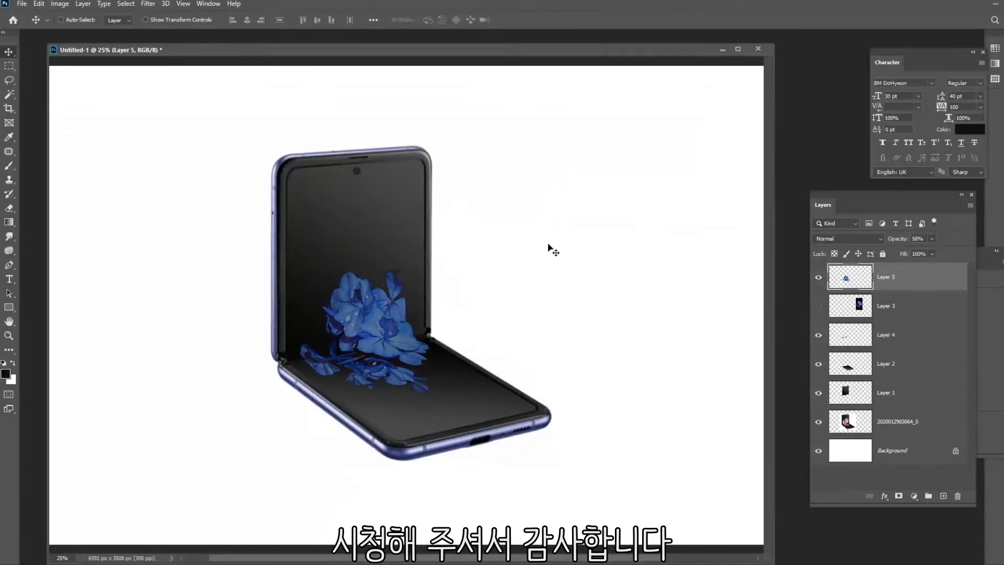